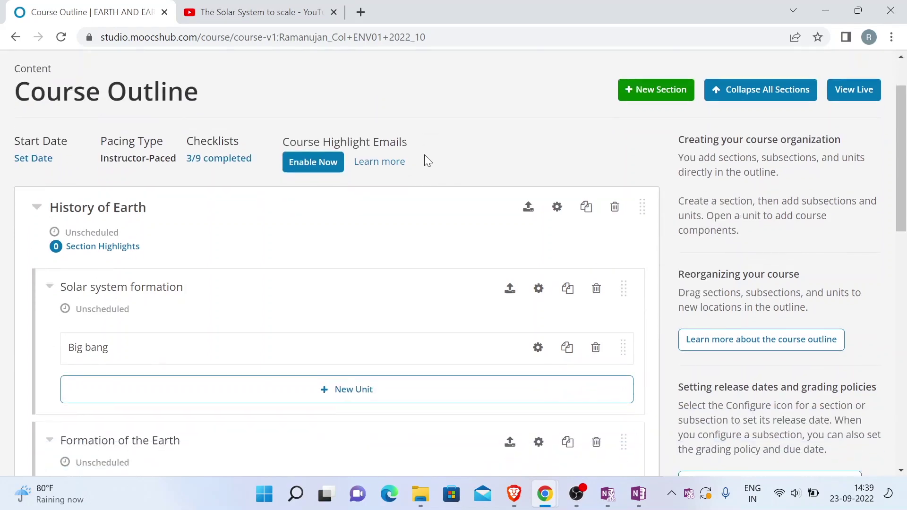
Scroll through the History of Earth Course Outline to inspect its sections
scroll(425, 155, up, 1)
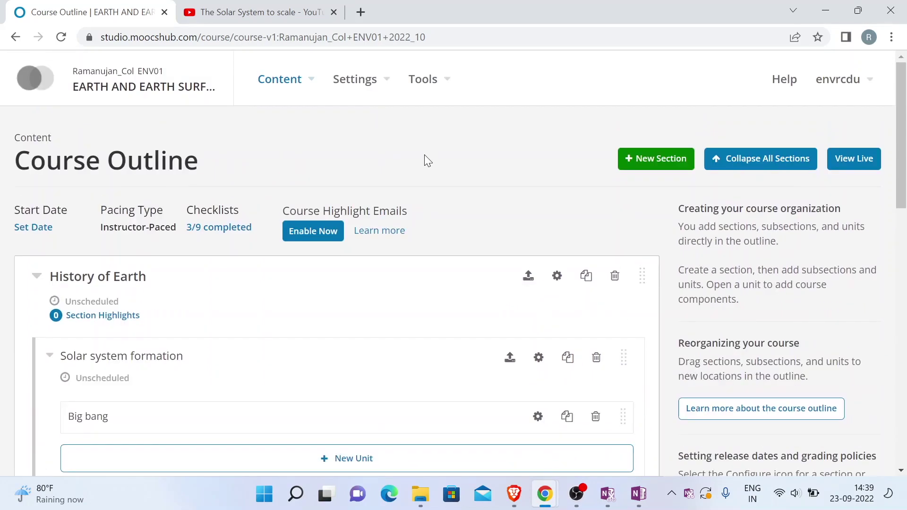
scroll(424, 158, down, 1)
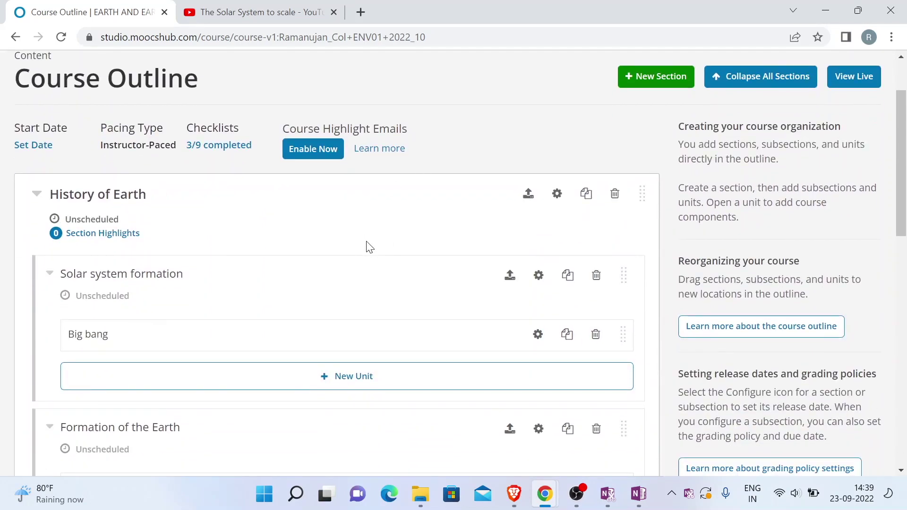
scroll(369, 247, down, 1)
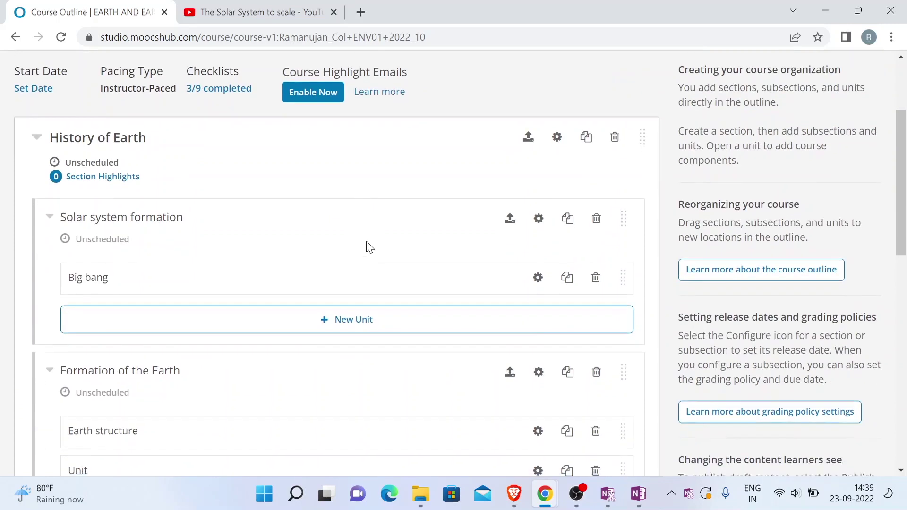
scroll(368, 247, down, 1)
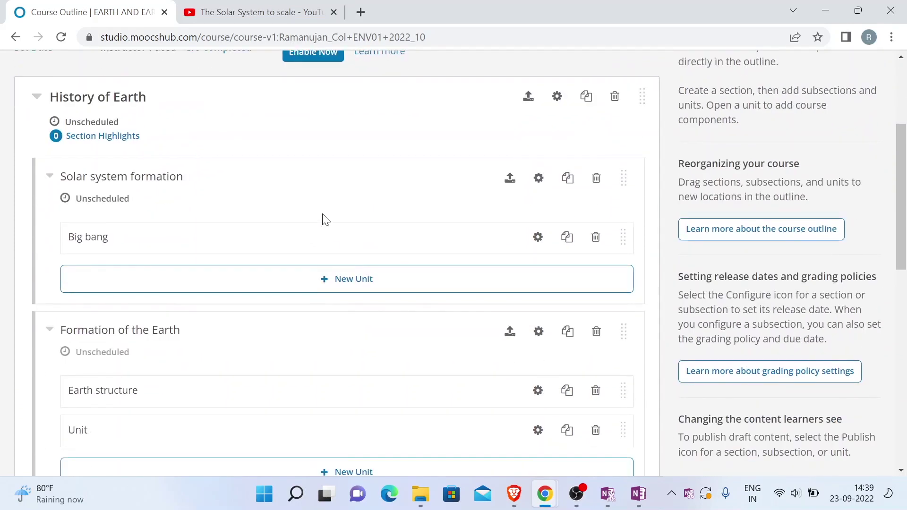
scroll(334, 226, down, 2)
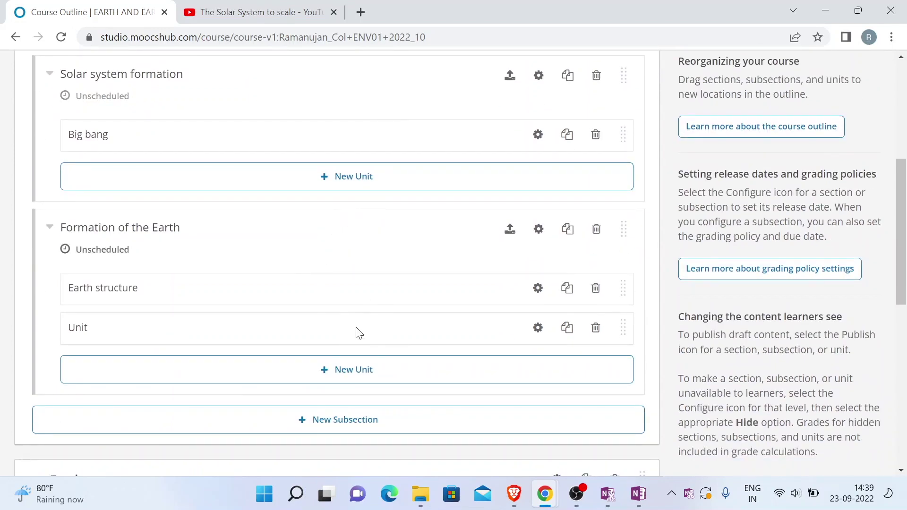
scroll(355, 333, up, 1)
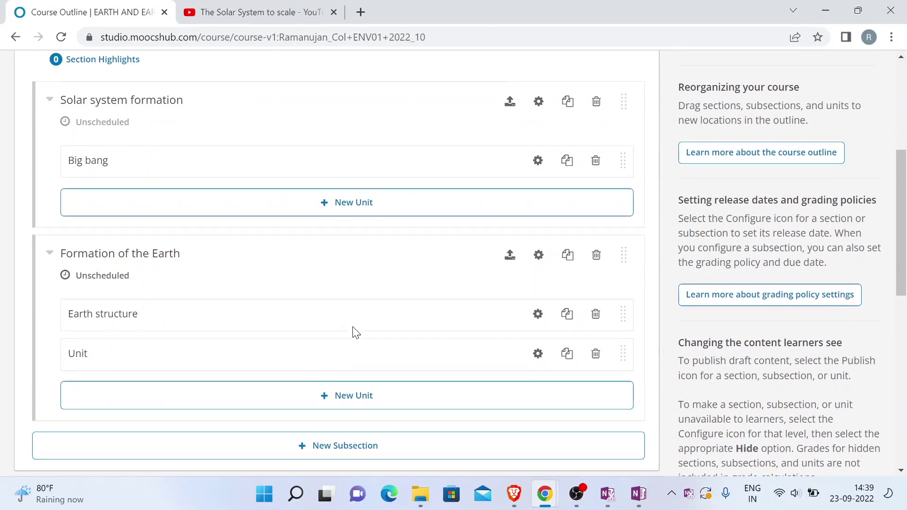
scroll(367, 359, up, 4)
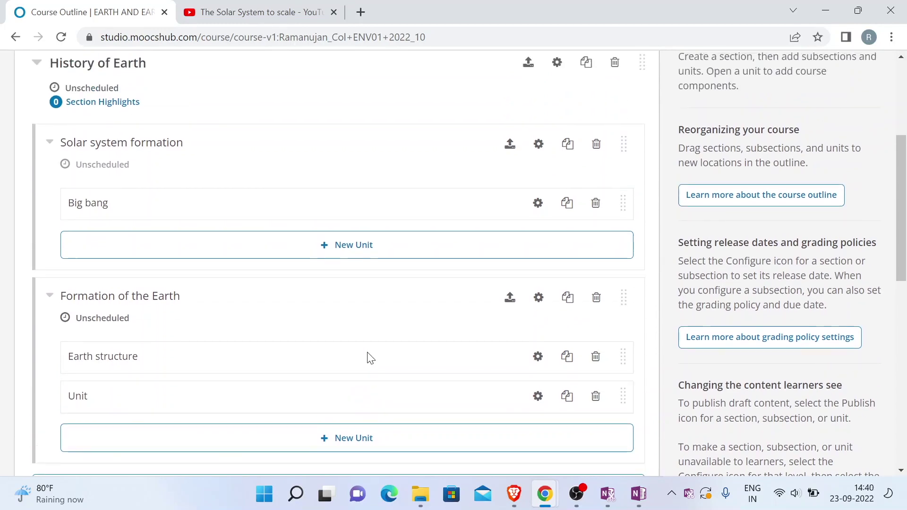
scroll(368, 358, up, 5)
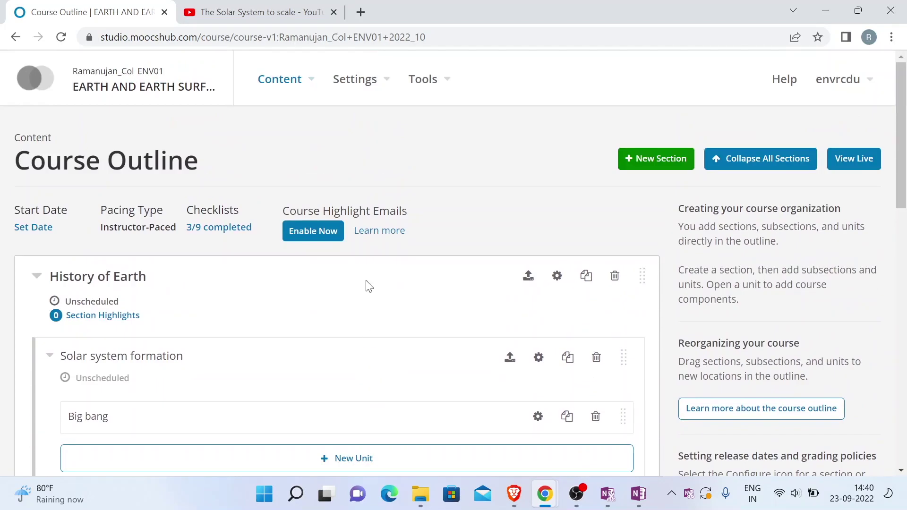
Bring up the Settings menu of course pages, including Schedule & Details and Grading
click(390, 85)
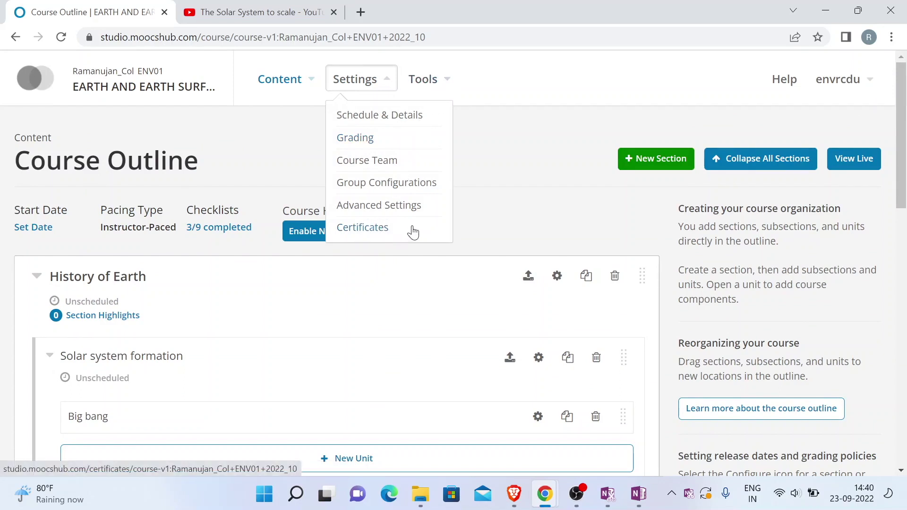
click(496, 177)
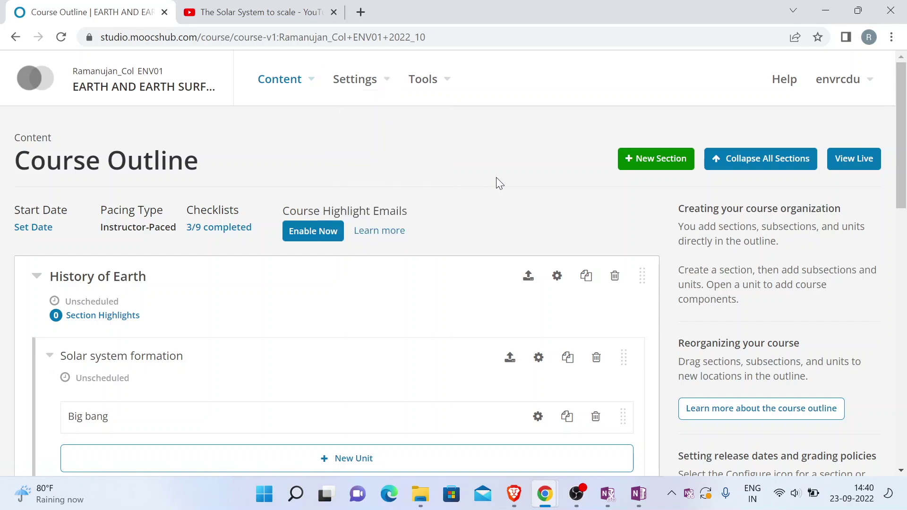
click(389, 89)
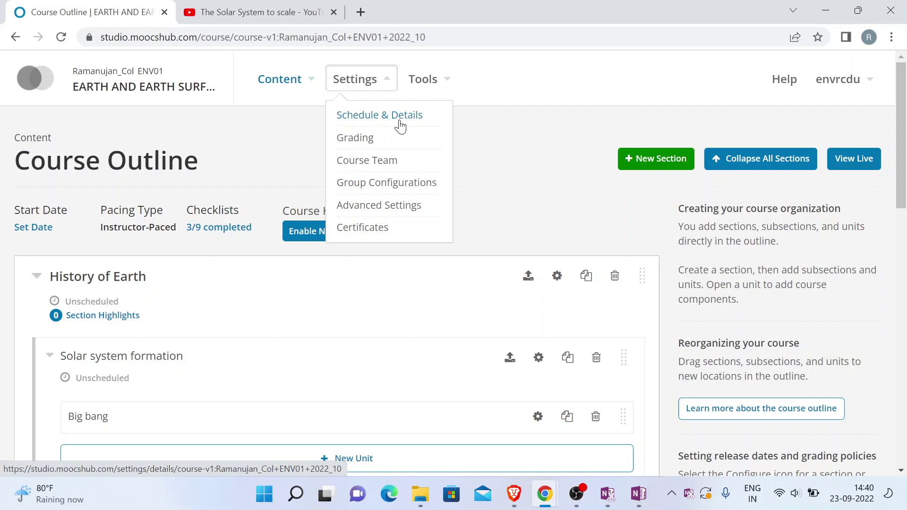
Go to Schedule & Details and change the Course Start Date year to 2022
click(400, 124)
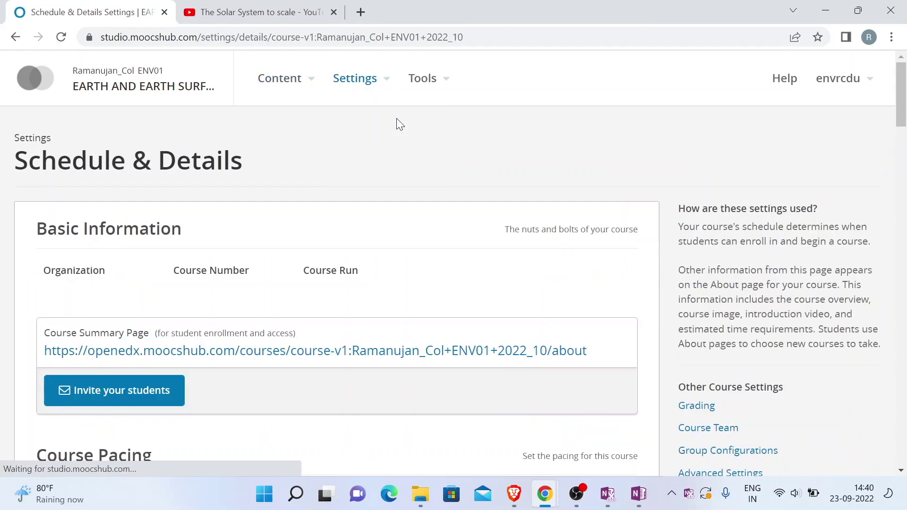
scroll(329, 165, down, 8)
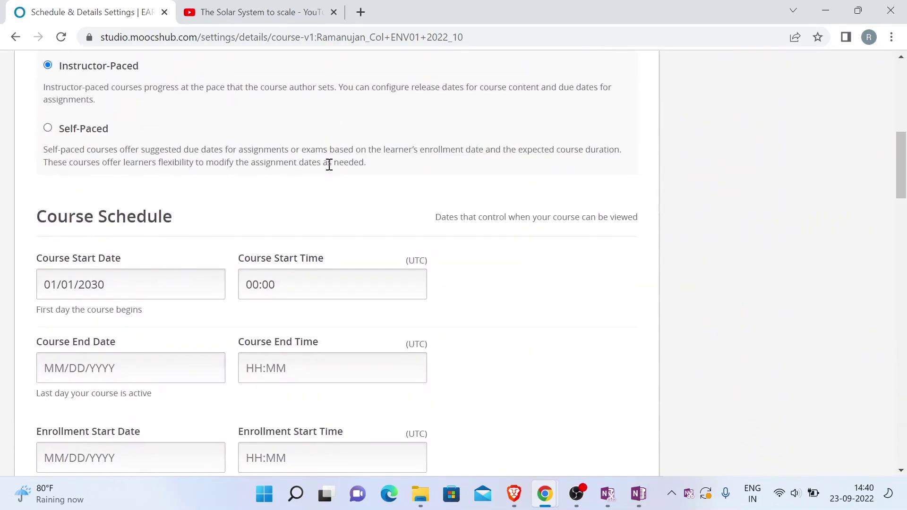
scroll(330, 165, down, 2)
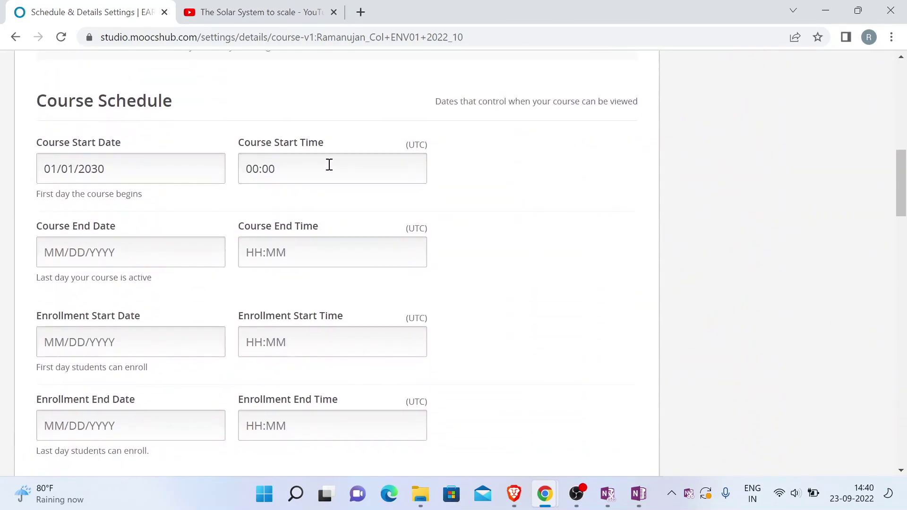
click(101, 173)
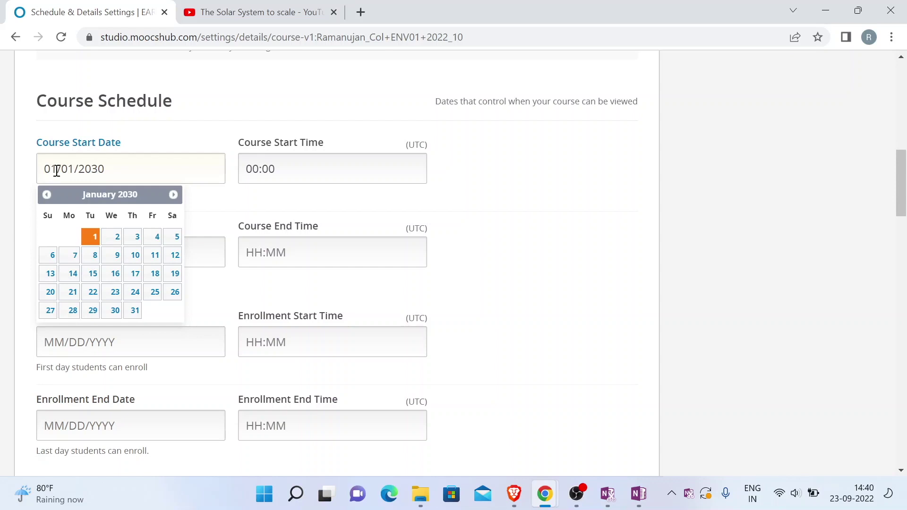
drag(56, 170, 31, 178)
click(105, 169)
key(Left)
key(Left)
key(shift+Right)
key(shift+Right)
text(22)
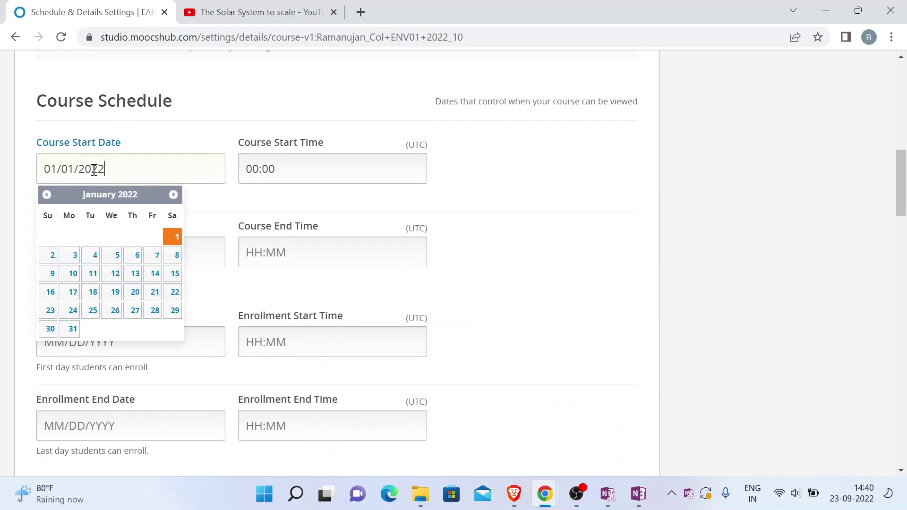
Page the calendar forward five months and set the start date to September 25, 2022
click(173, 195)
click(173, 195)
click(173, 195)
click(173, 195)
click(173, 195)
click(172, 196)
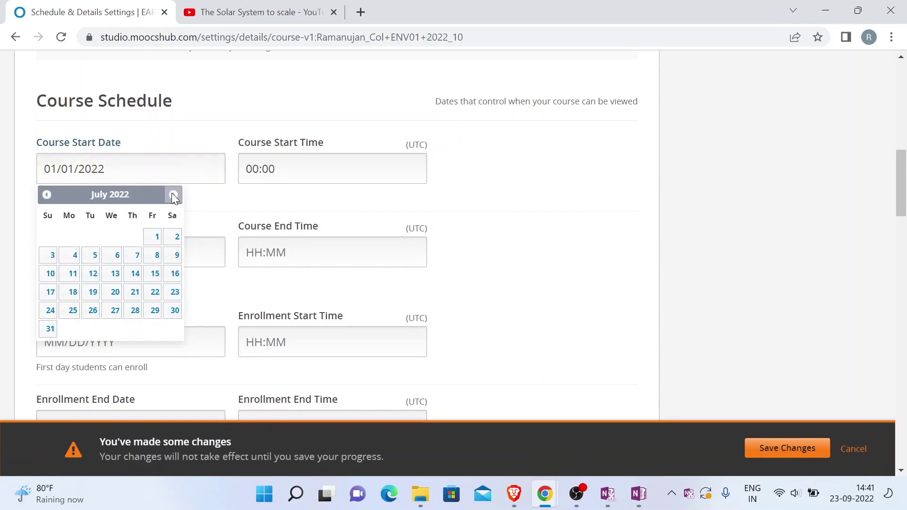
click(172, 195)
click(173, 195)
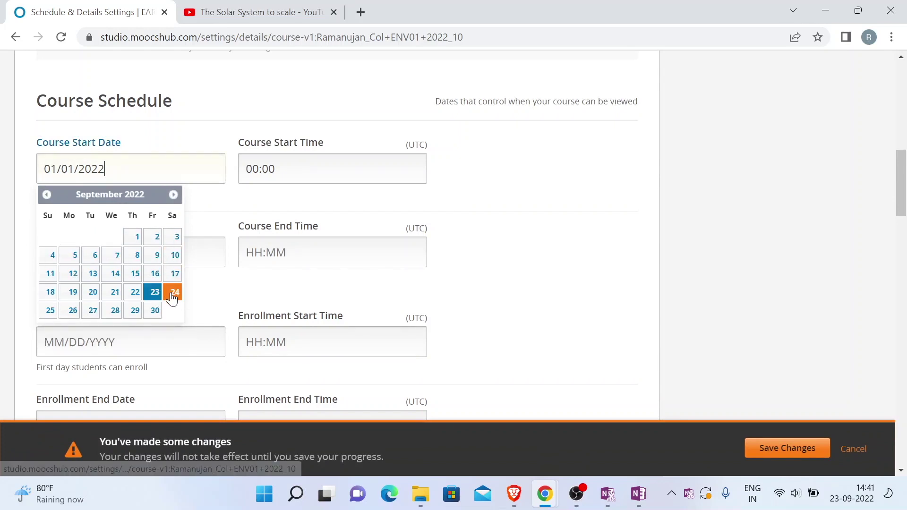
click(50, 310)
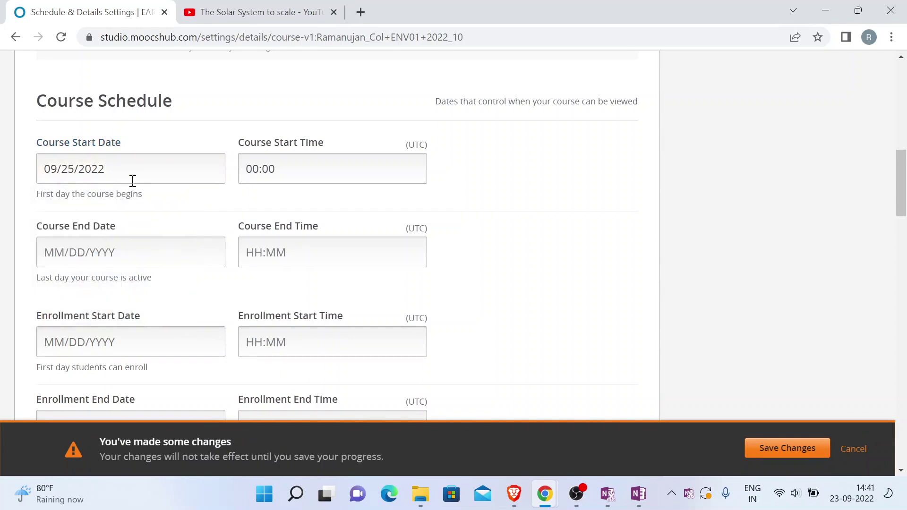
Set the Course End Date to 09/30/2022 with an end time of 00:00
click(286, 166)
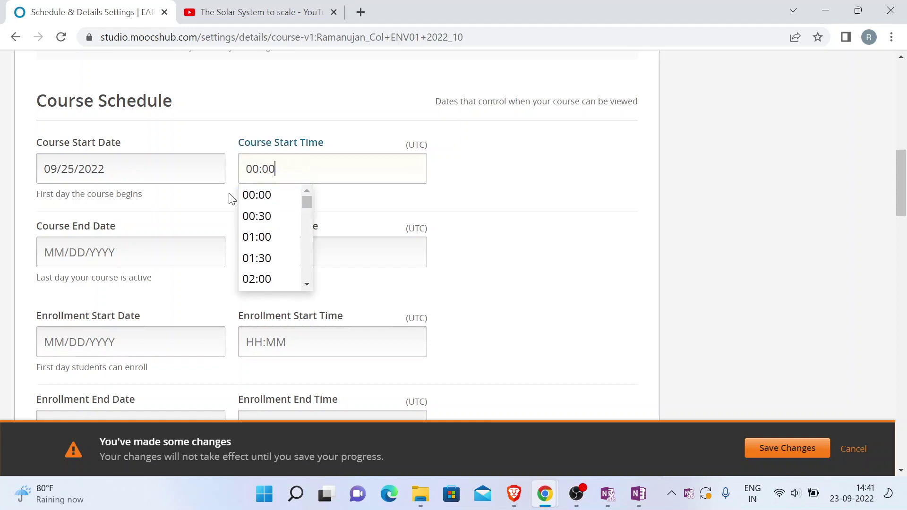
click(146, 252)
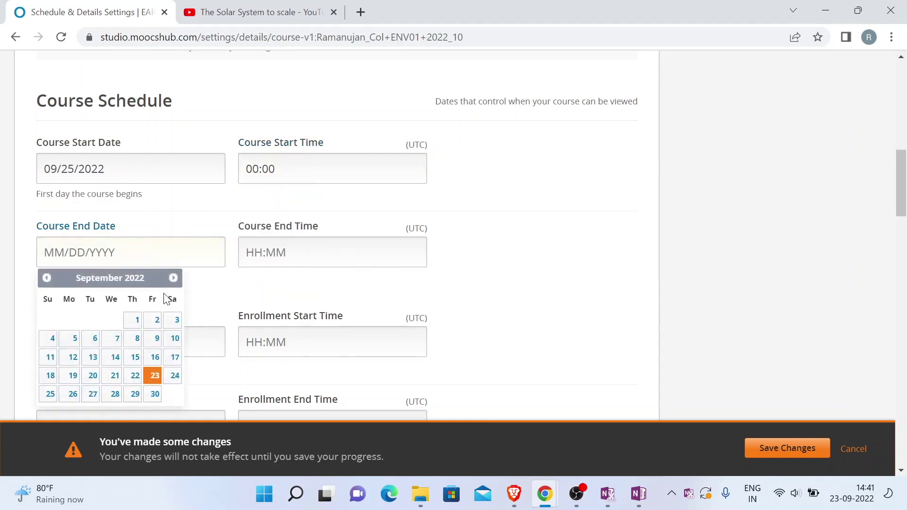
click(155, 394)
scroll(146, 257, down, 1)
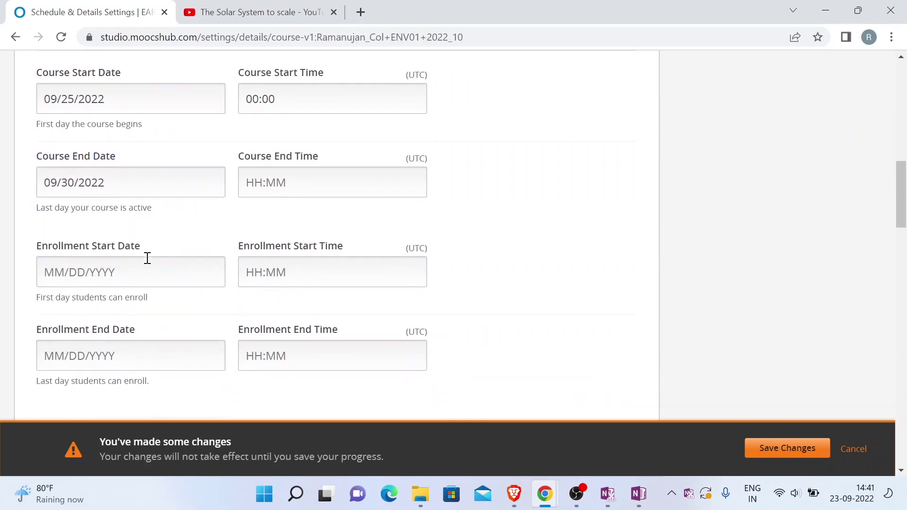
click(264, 177)
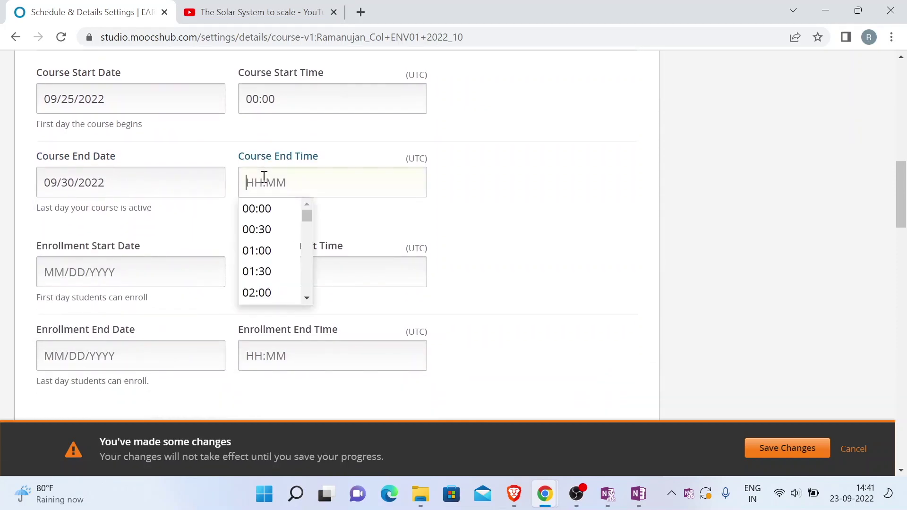
click(253, 208)
scroll(198, 221, down, 1)
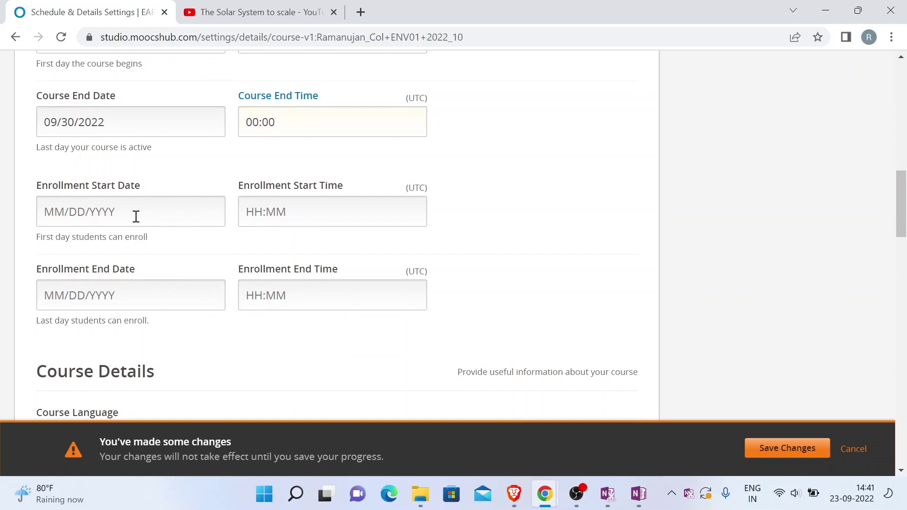
scroll(135, 217, up, 1)
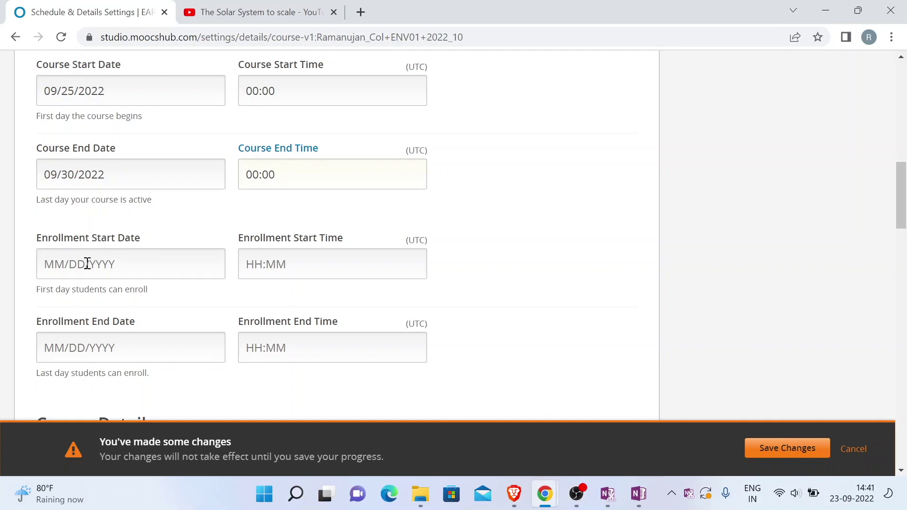
Set the Enrollment Start Date to 09/23/2022 at 00:00
click(87, 264)
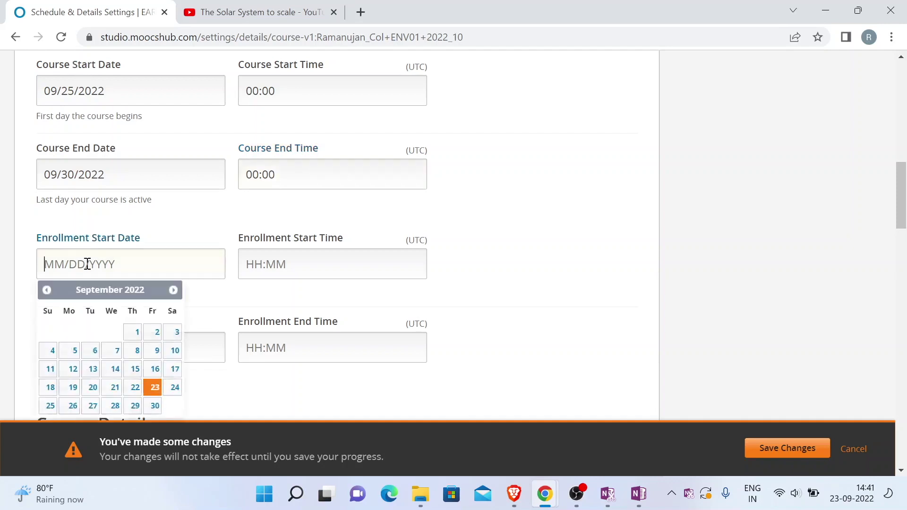
click(153, 388)
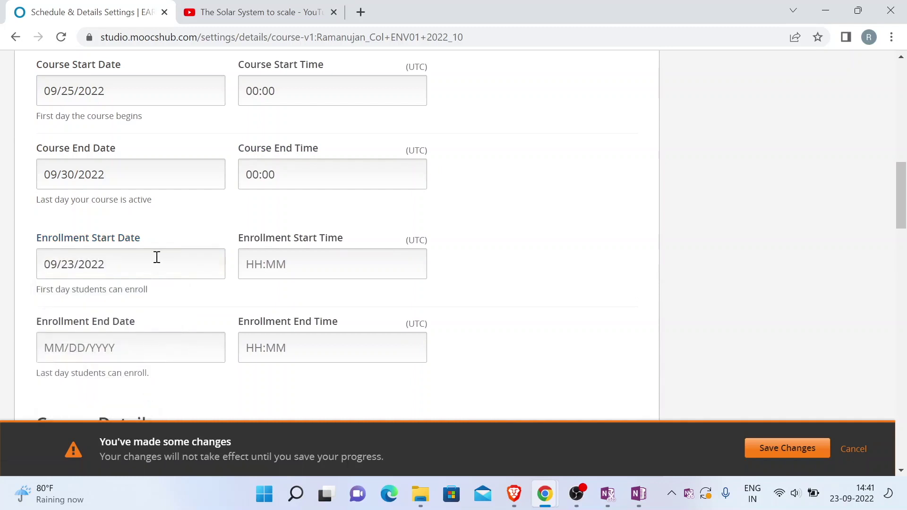
scroll(157, 257, down, 2)
click(269, 181)
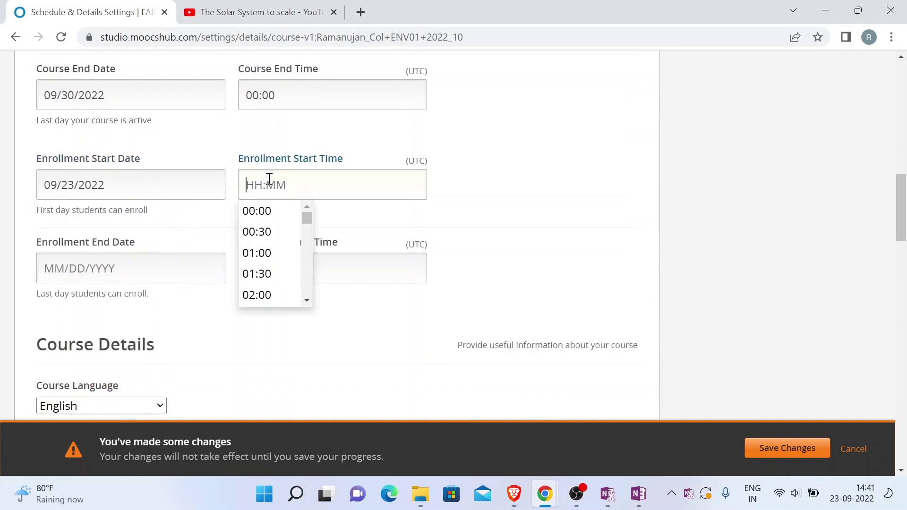
click(253, 211)
Set the Enrollment End Date to 09/24/2022 at 00:00 and save the schedule
click(107, 262)
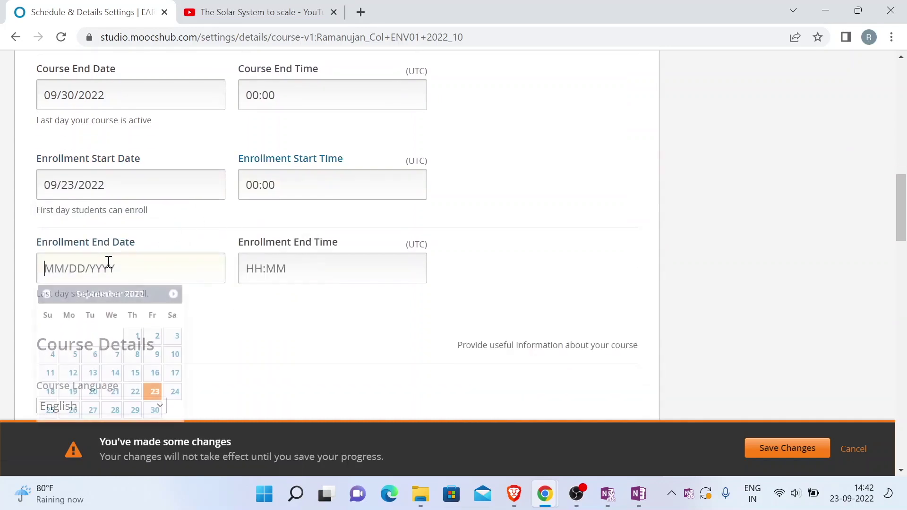
click(174, 393)
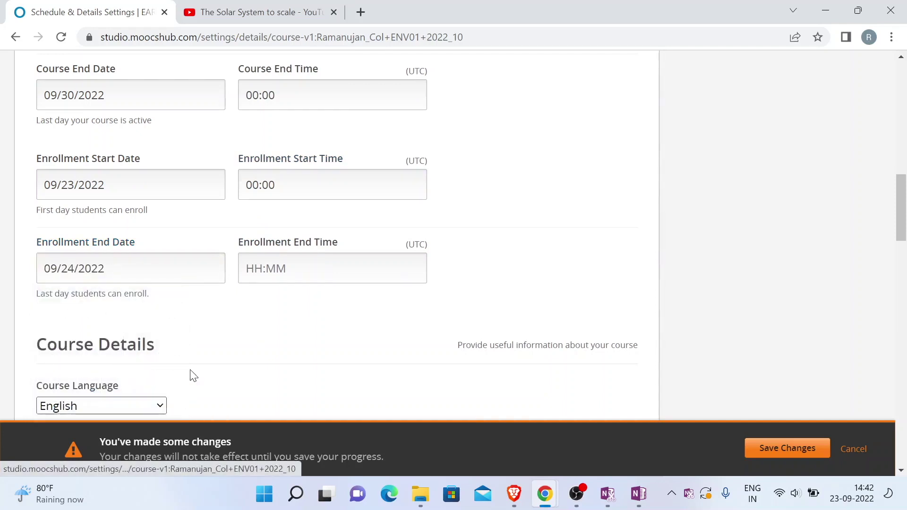
click(277, 268)
click(262, 296)
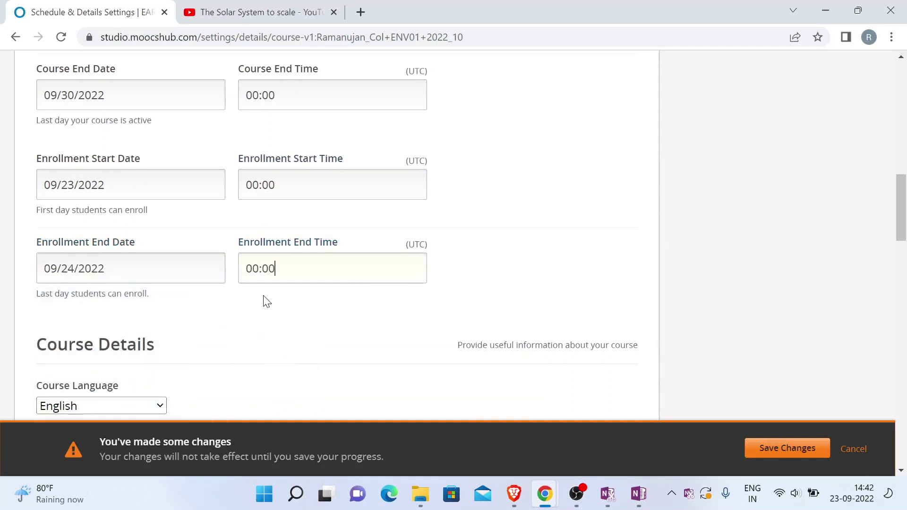
scroll(263, 299, down, 2)
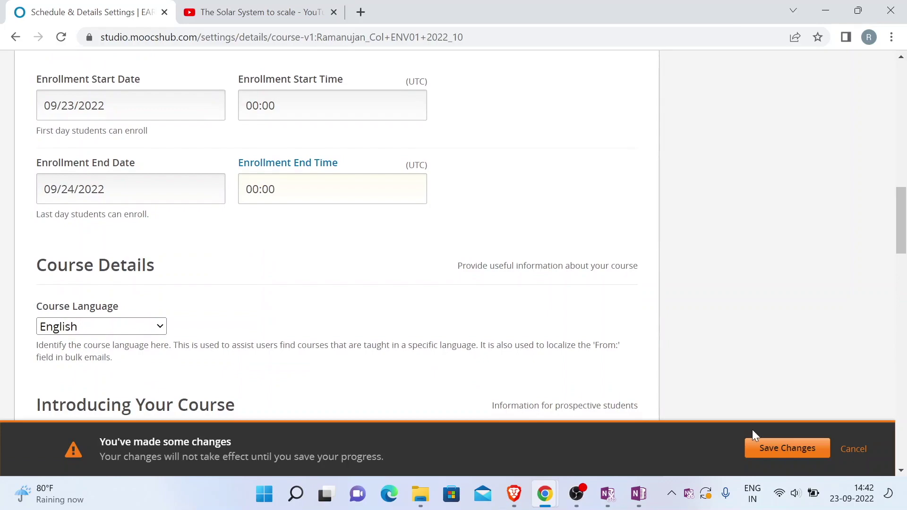
click(760, 449)
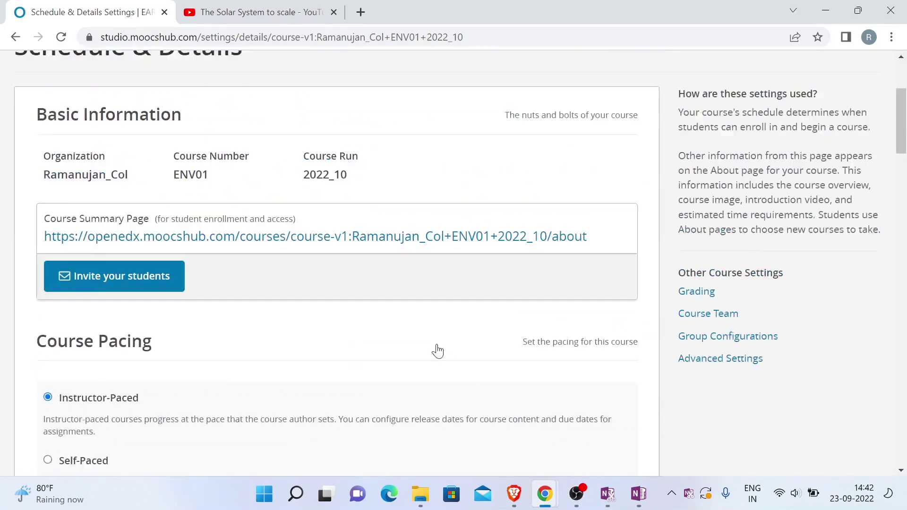
Enter 'This is about Earth structure' as the Course Short Description
scroll(437, 348, down, 5)
scroll(439, 350, down, 12)
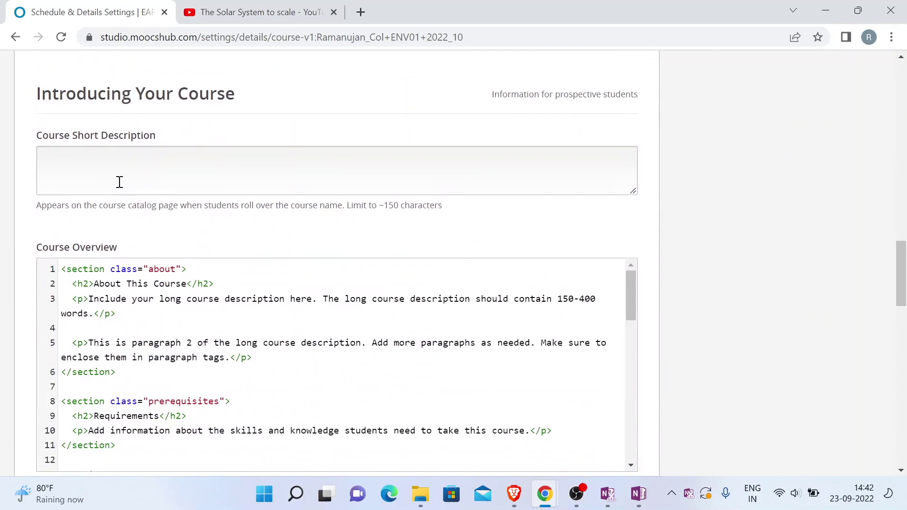
click(119, 177)
text(This i)
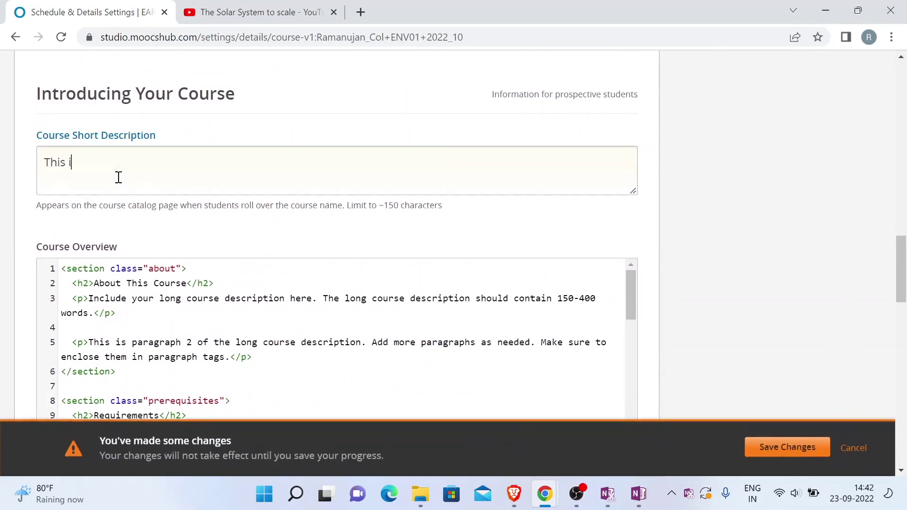
text(s ia a)
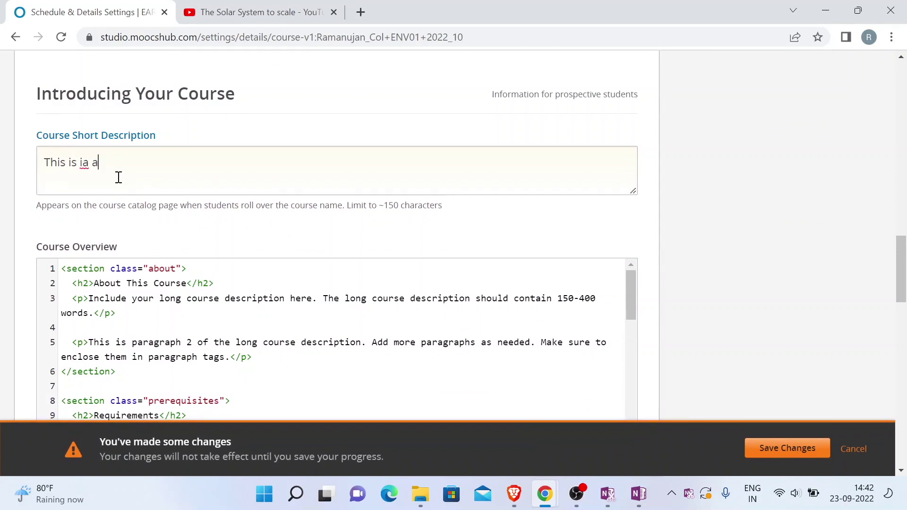
key(BackSpace)
text(about a)
key(BackSpace)
text(Earth structure)
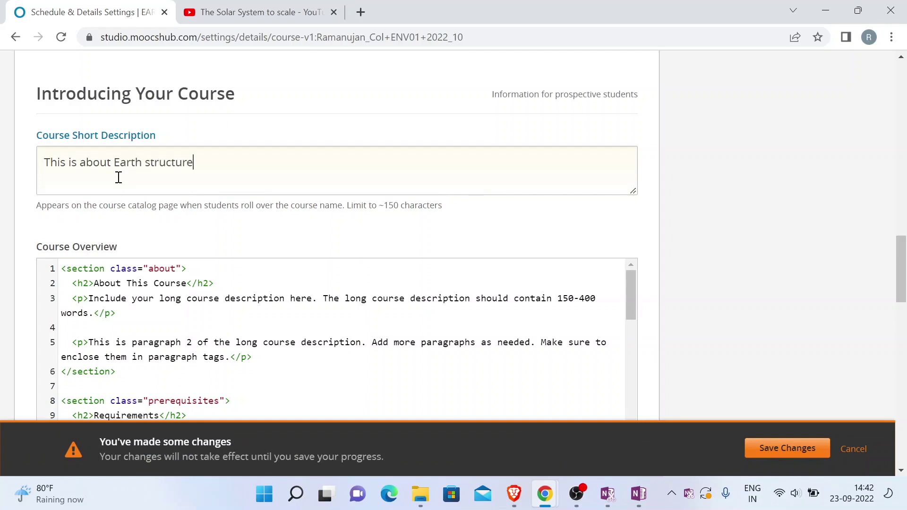
scroll(203, 173, down, 3)
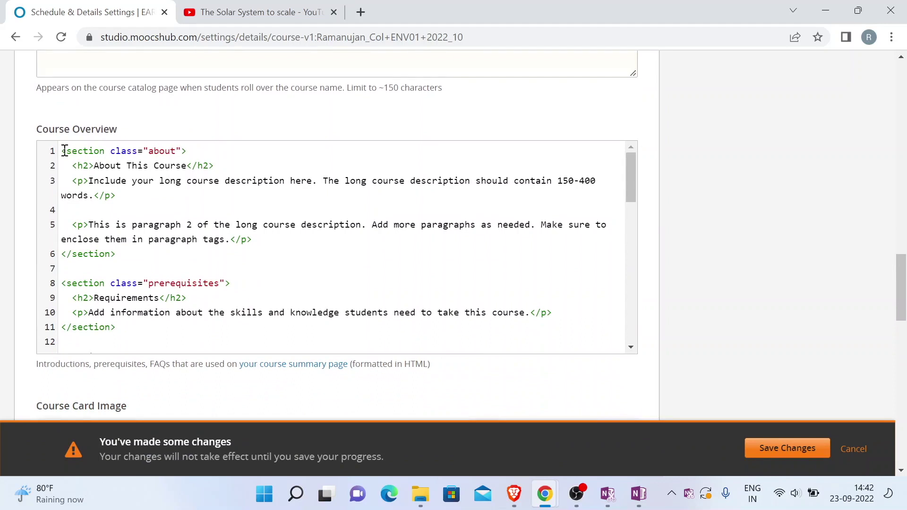
scroll(105, 172, down, 2)
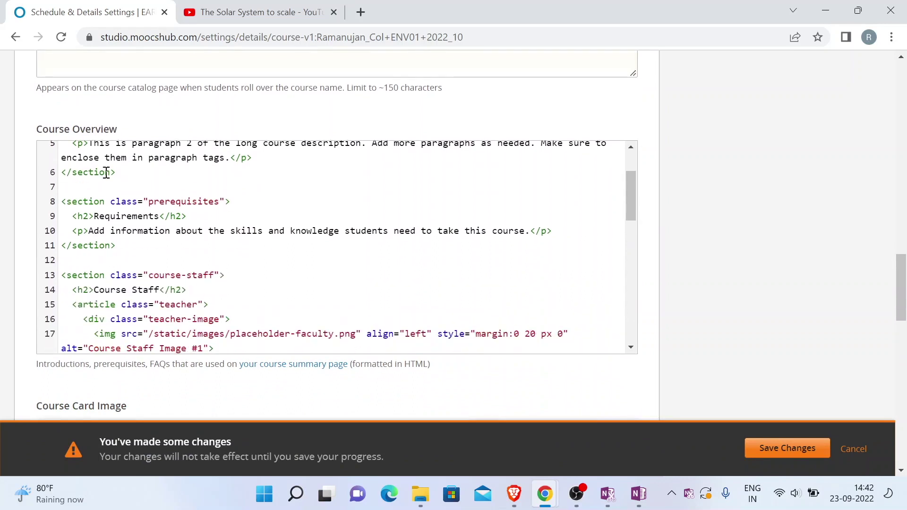
scroll(106, 173, up, 2)
scroll(102, 173, up, 1)
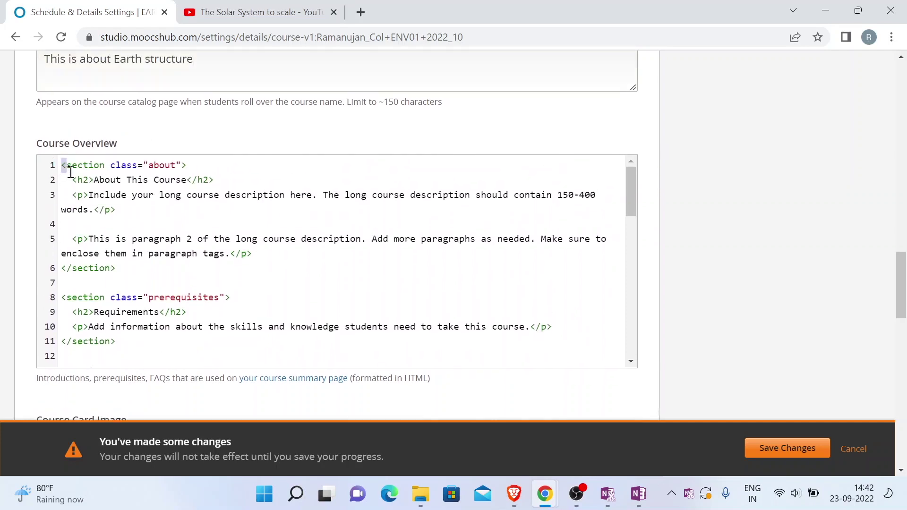
Delete the default template HTML from the Course Overview editor
drag(62, 168, 249, 390)
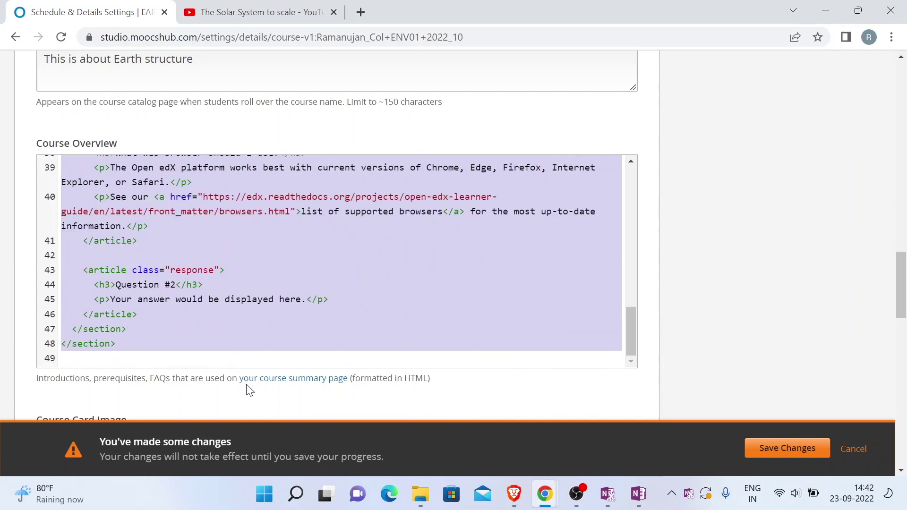
key(BackSpace)
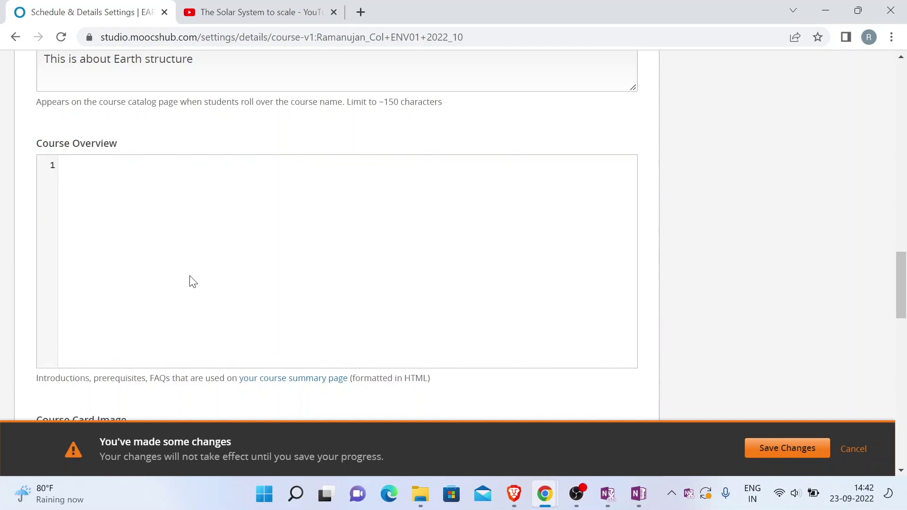
scroll(192, 281, up, 2)
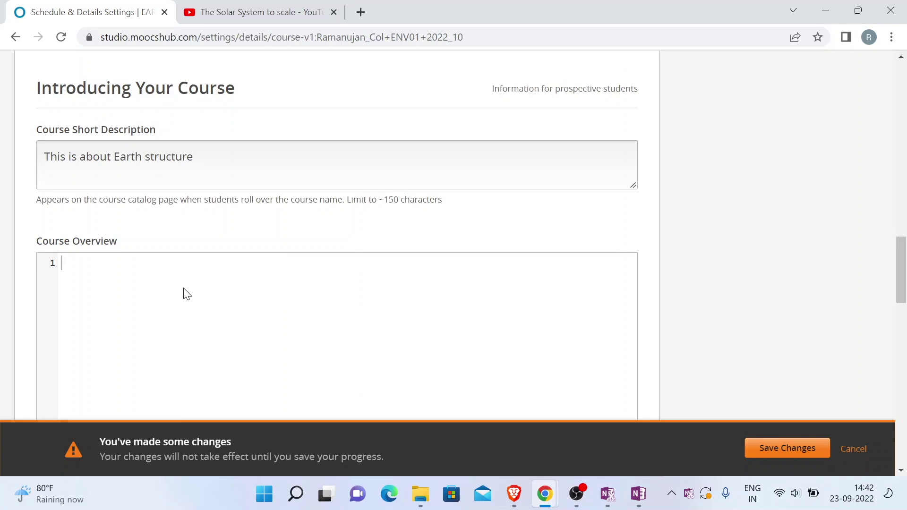
Type 'This course will cover' with a '#' on the next line
text(This course wil lc)
key(BackSpace)
key(BackSpace)
text(l c)
key(BackSpace)
text(co)
key(Return)
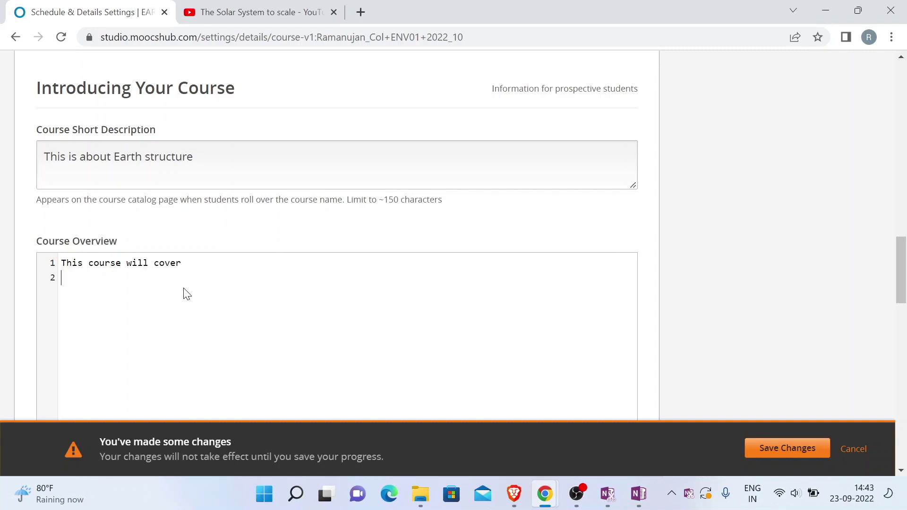
text(#)
Remove the typed overview lines and bring back the default About This Course template
key(shift+Down)
key(shift+End)
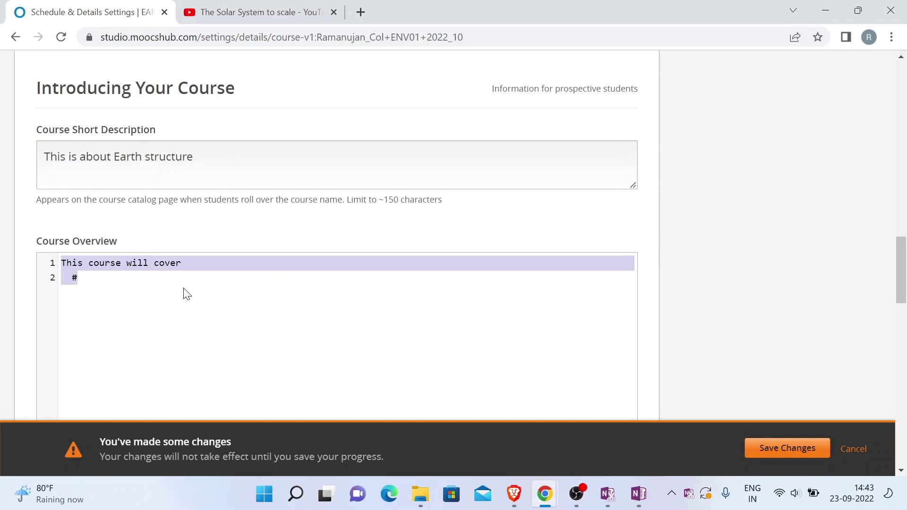
key(BackSpace)
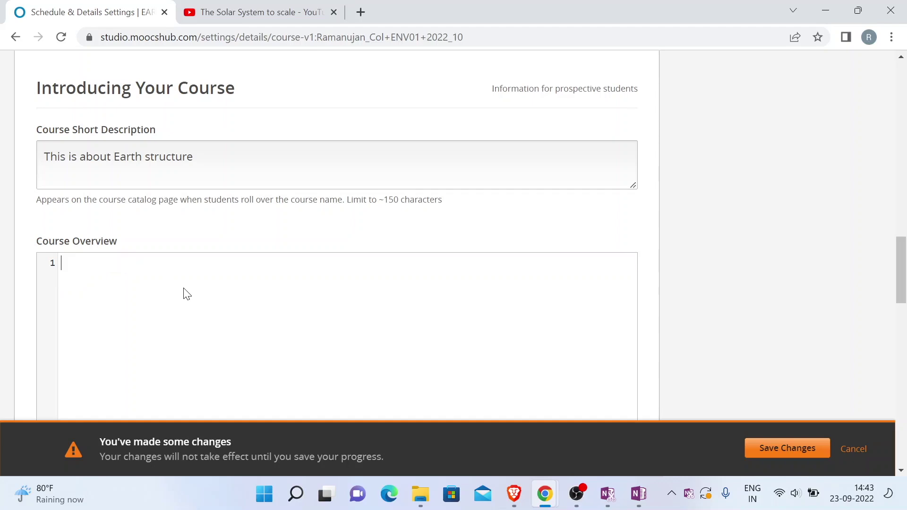
key(ctrl+v)
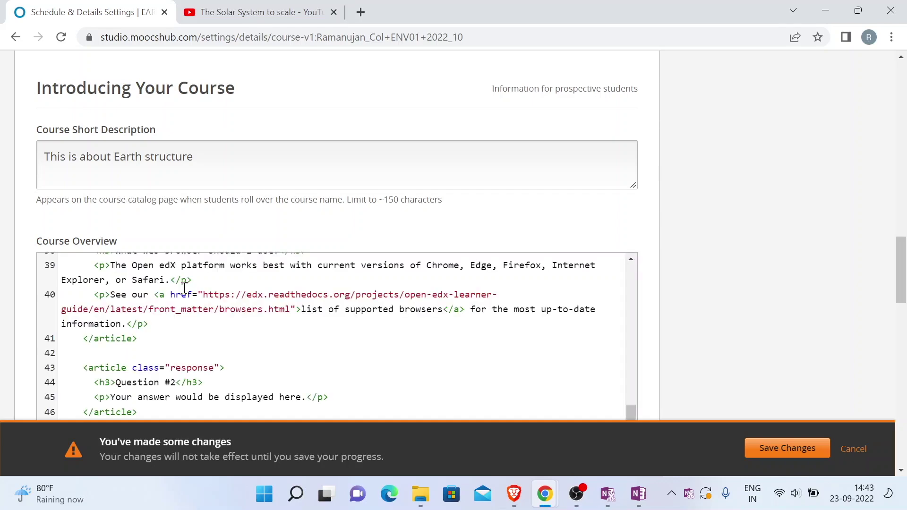
scroll(184, 290, up, 8)
scroll(184, 288, up, 5)
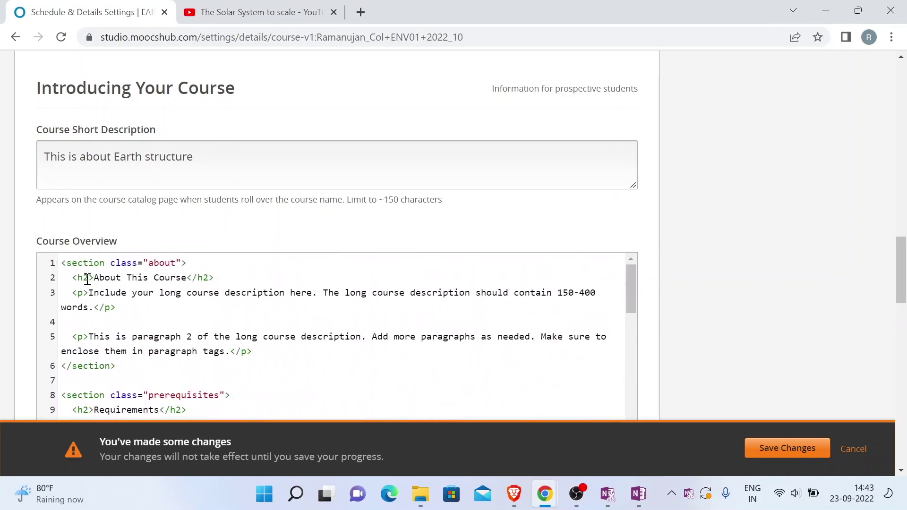
Replace the first paragraph's placeholder text with 'This is course is about...'
click(68, 264)
drag(95, 277, 187, 277)
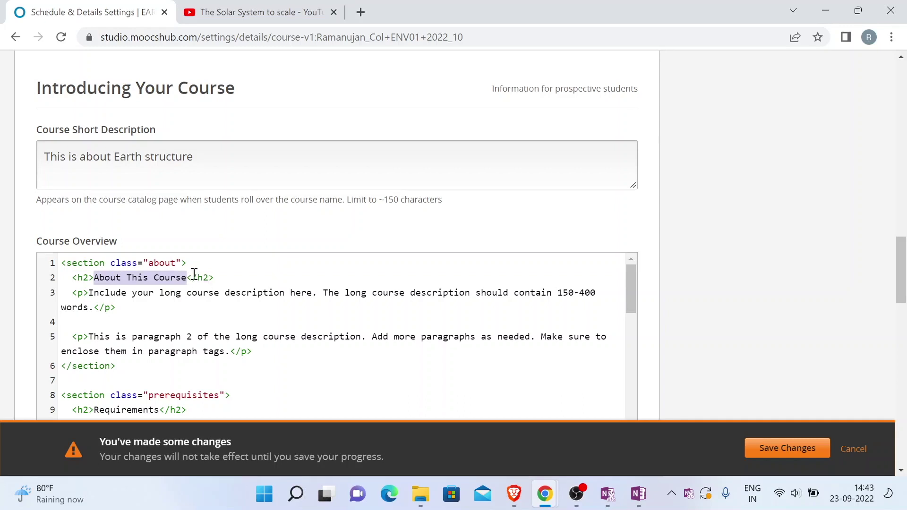
click(138, 293)
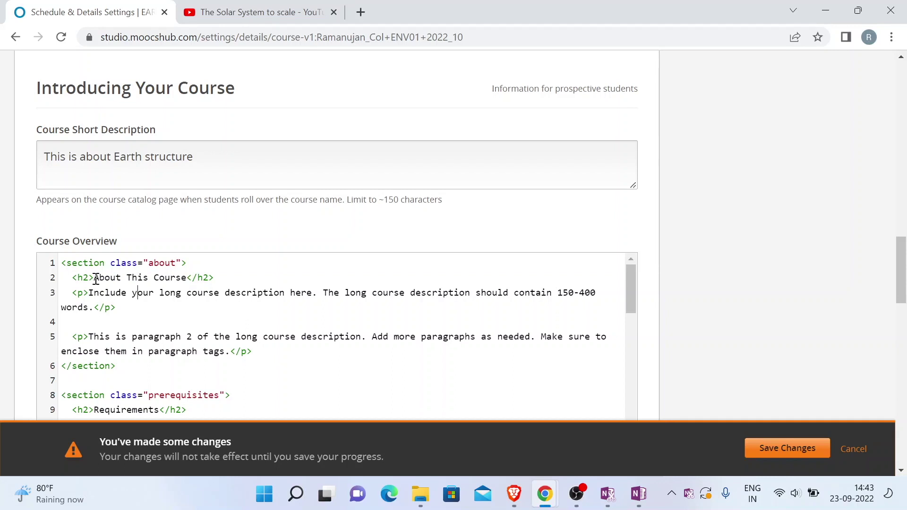
drag(95, 279, 194, 284)
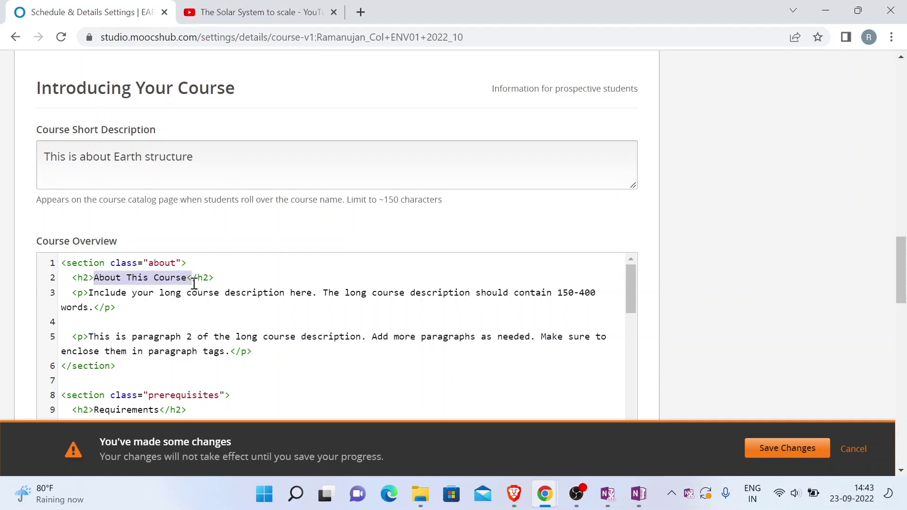
click(91, 293)
drag(90, 295, 94, 308)
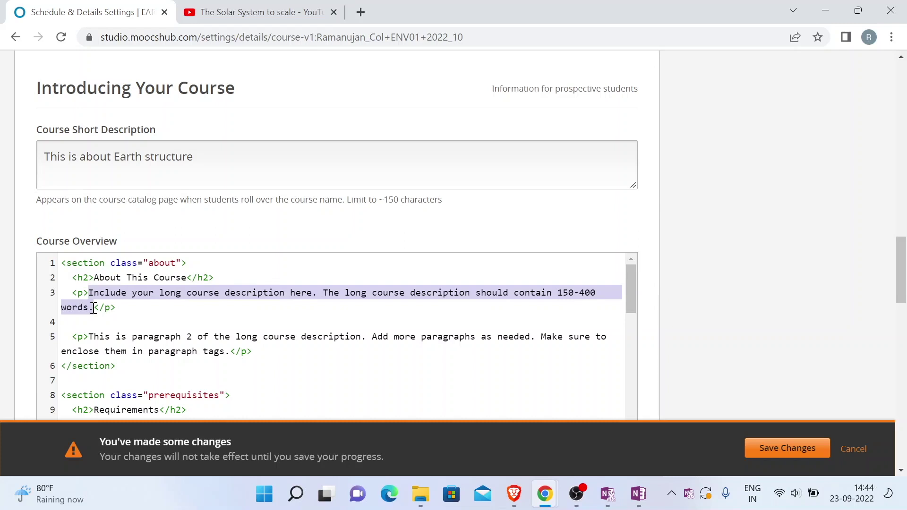
text(This is )
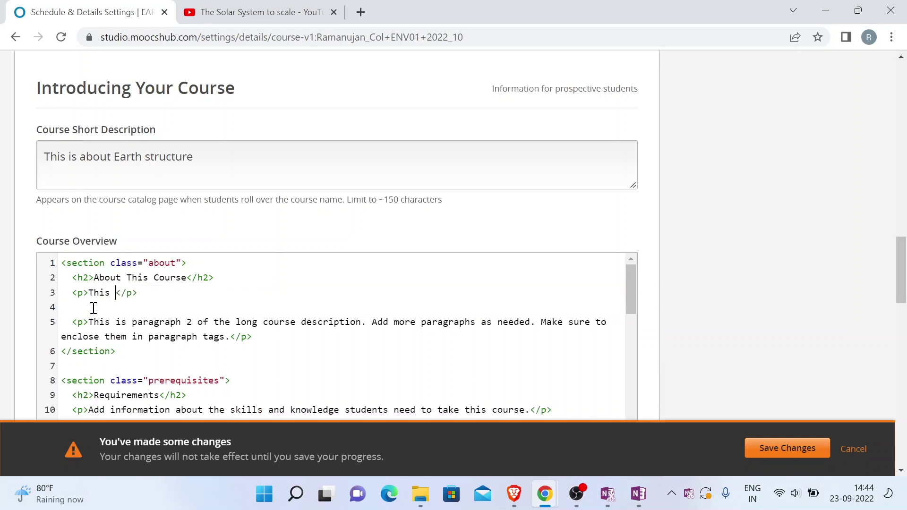
text(course ai)
key(BackSpace)
key(BackSpace)
text(is about...)
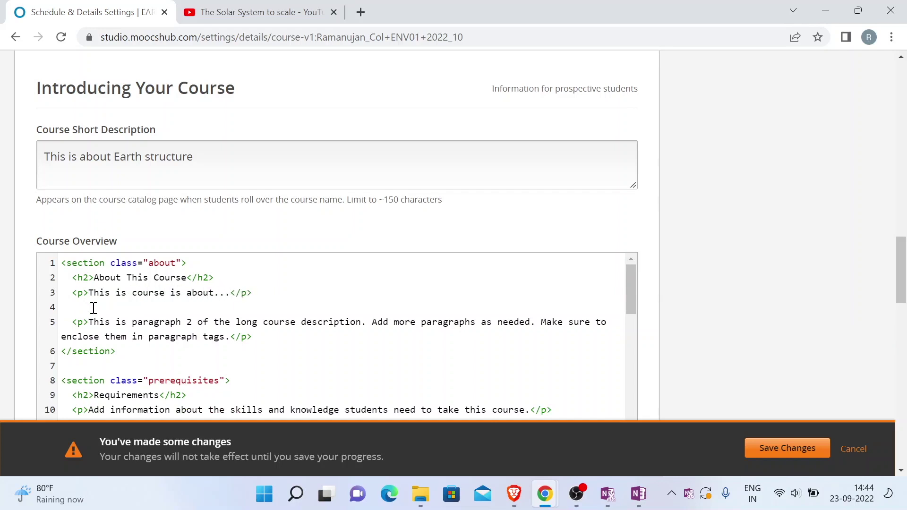
Delete the second placeholder paragraph, including its tags, from the overview HTML
scroll(94, 308, down, 1)
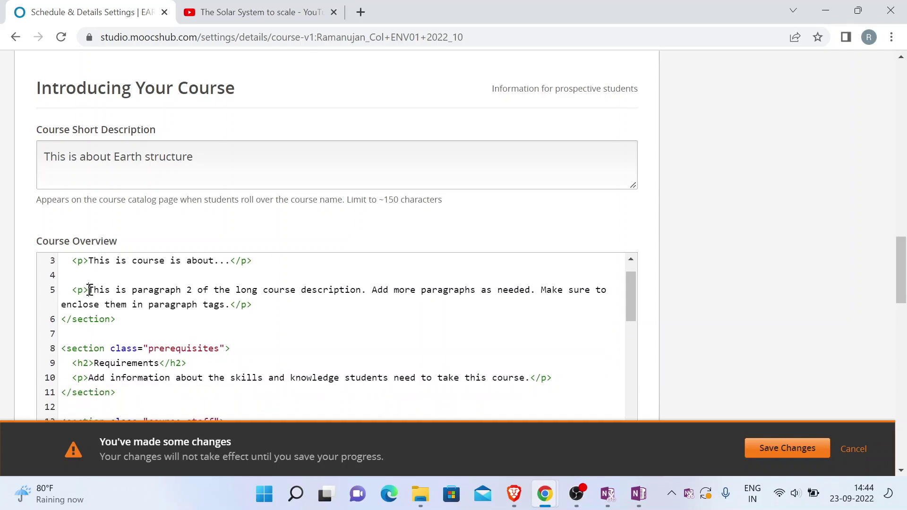
drag(89, 290, 230, 311)
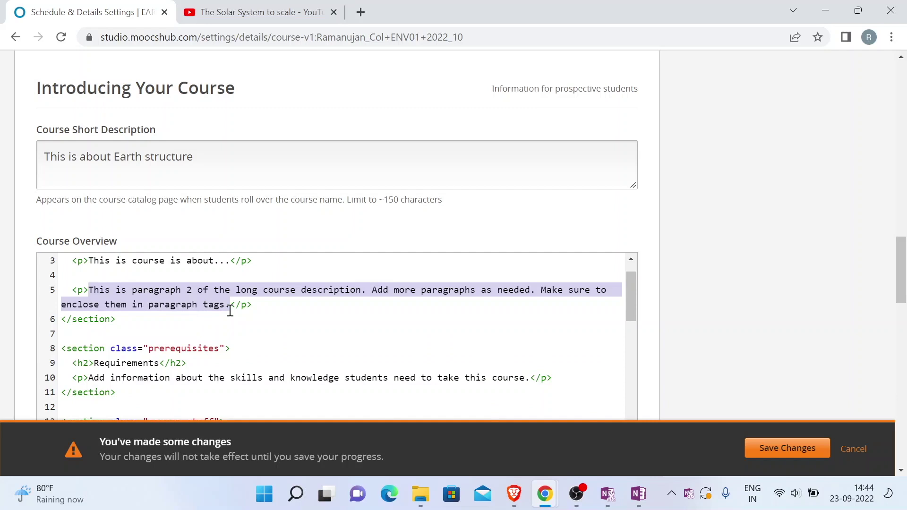
click(185, 310)
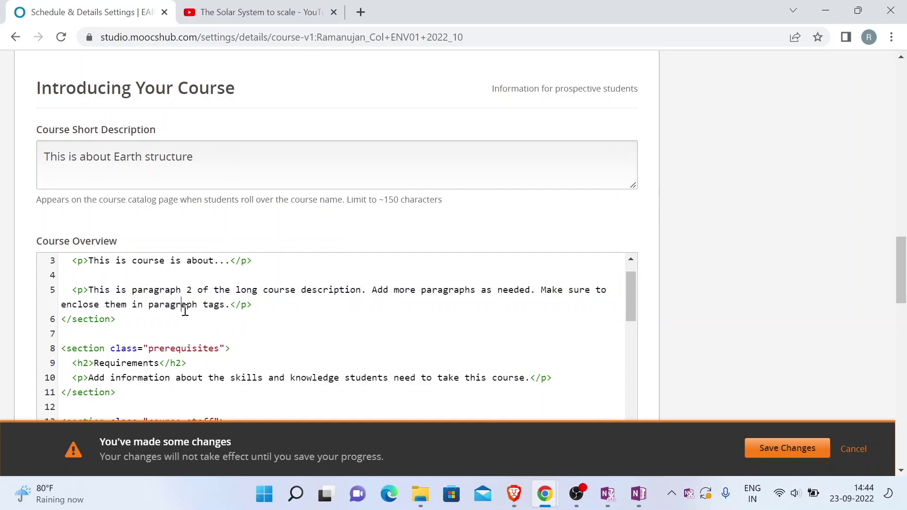
drag(265, 304, 71, 293)
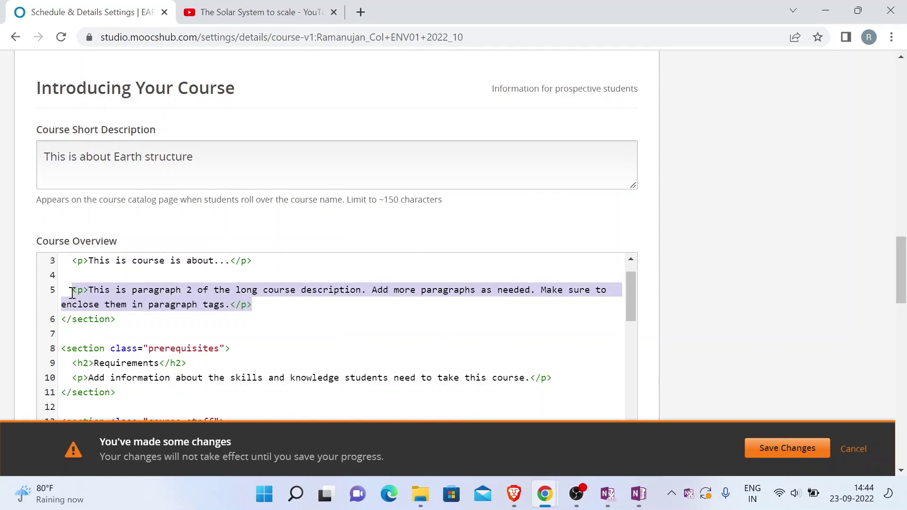
key(BackSpace)
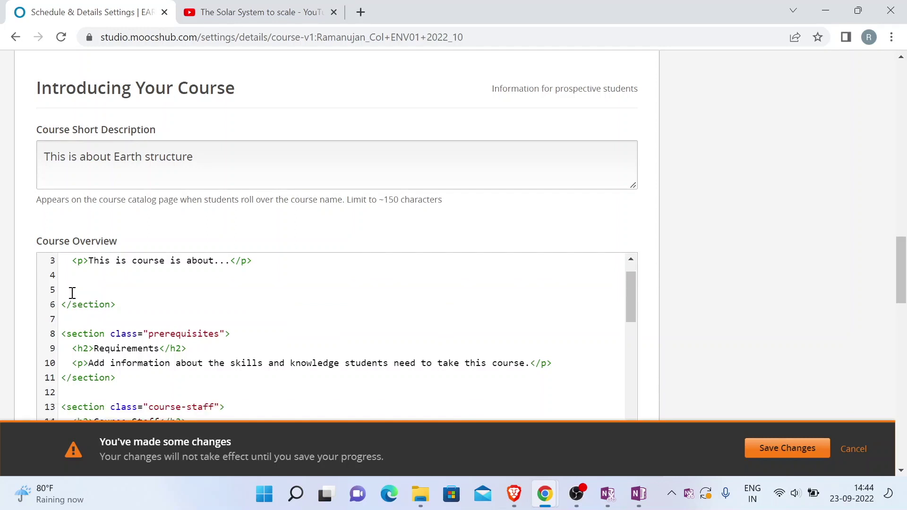
scroll(72, 292, down, 2)
scroll(73, 292, up, 1)
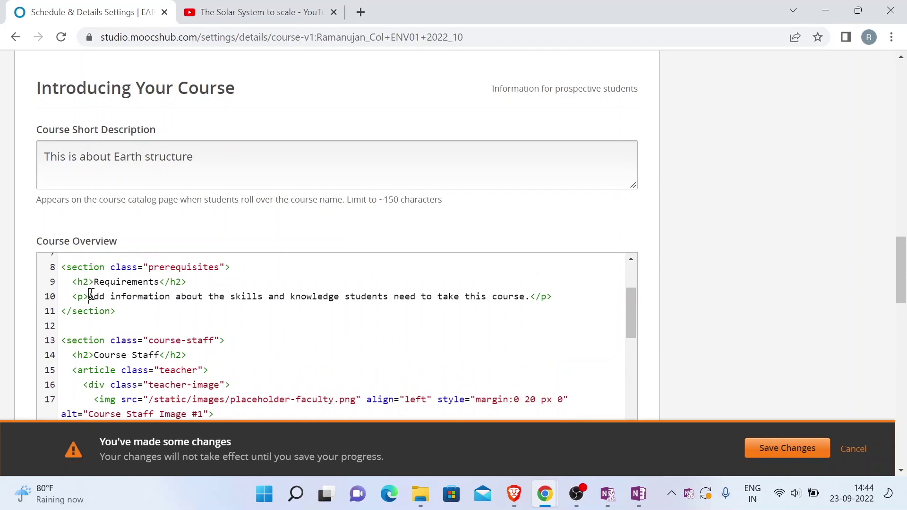
Replace the 'Staff Member #1' heading with the instructor's full name
drag(90, 296, 529, 301)
scroll(529, 301, down, 3)
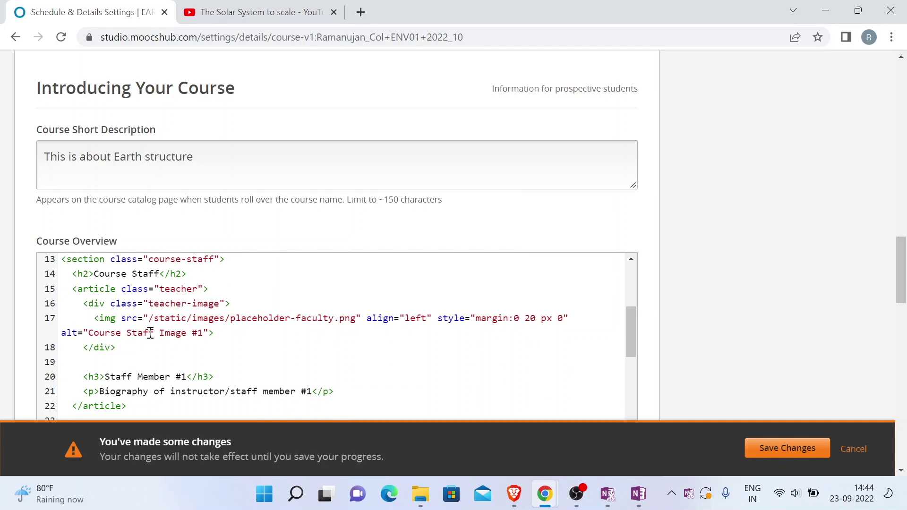
scroll(145, 347, down, 1)
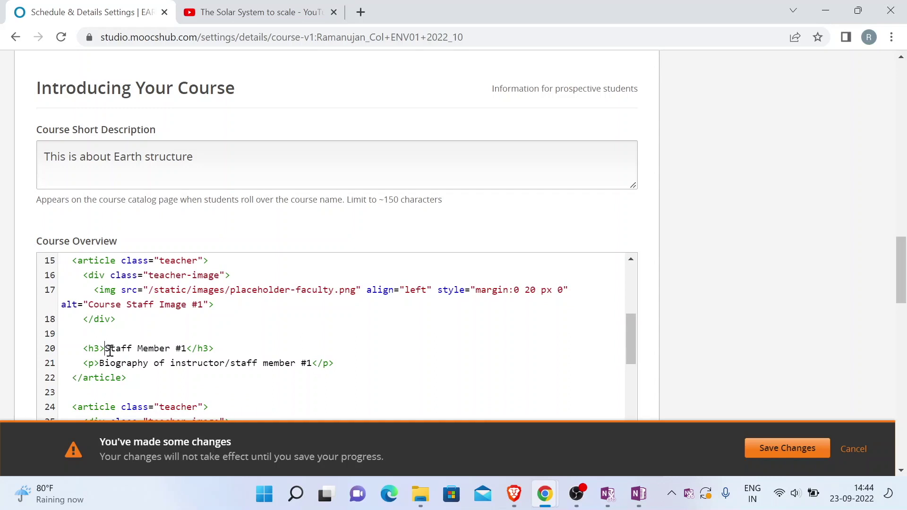
key(shift+Right)
key(shift+Right)
key(shift+Right)
key(shift+Right)
key(shift+Right)
key(shift+Right)
key(shift+Right)
key(shift+Right)
key(shift+Right)
key(shift+Right)
key(shift+Right)
key(shift+Right)
key(shift+Right)
key(shift+Right)
key(shift+Right)
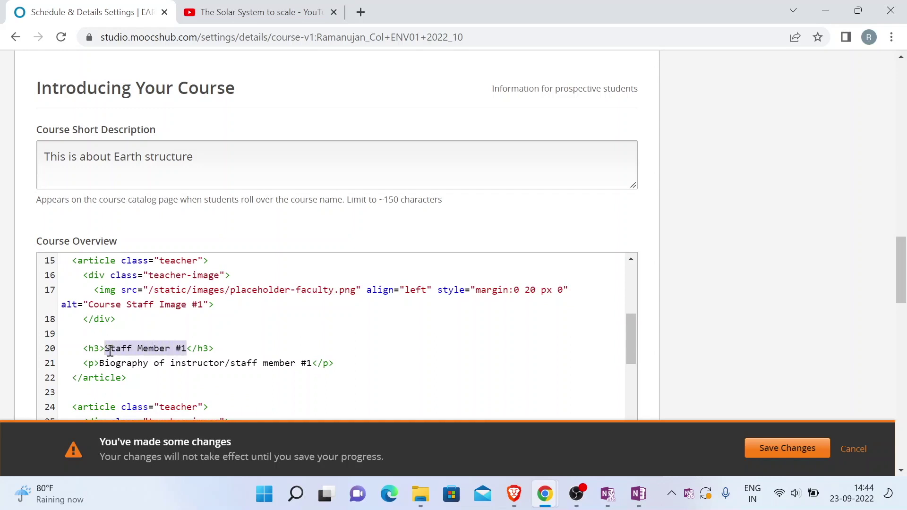
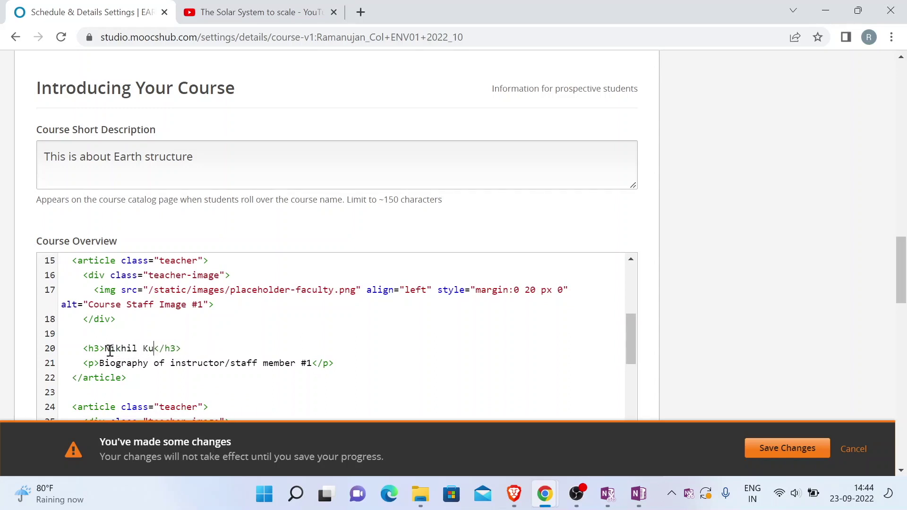
Review the biography and image path lines, then save the Course Overview changes
key(shift+Right)
key(shift+Right)
key(shift+Right)
key(shift+Right)
key(shift+Right)
key(shift+Right)
key(shift+Right)
key(shift+Right)
key(shift+Right)
key(shift+Right)
key(shift+Right)
key(shift+Right)
key(shift+Right)
key(shift+Right)
key(shift+Right)
key(shift+Right)
key(shift+Right)
key(shift+Right)
key(shift+Right)
key(shift+Right)
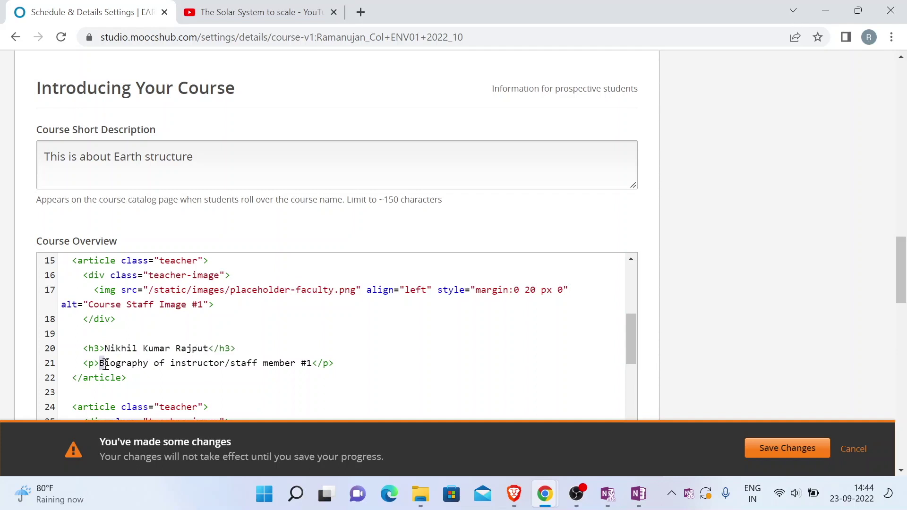
key(shift+Right)
key(shift+Right)
key(shift+Right)
key(shift+Right)
key(shift+Right)
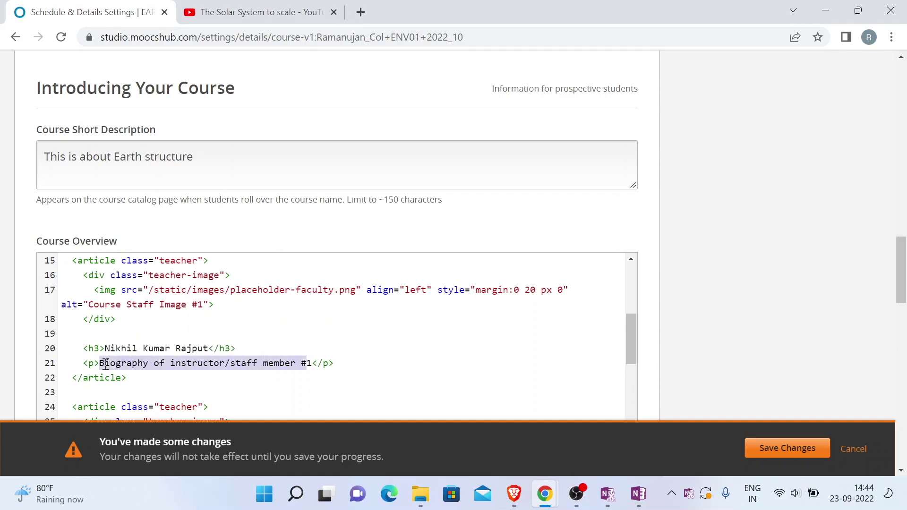
key(shift+Left)
scroll(106, 365, up, 1)
click(145, 327)
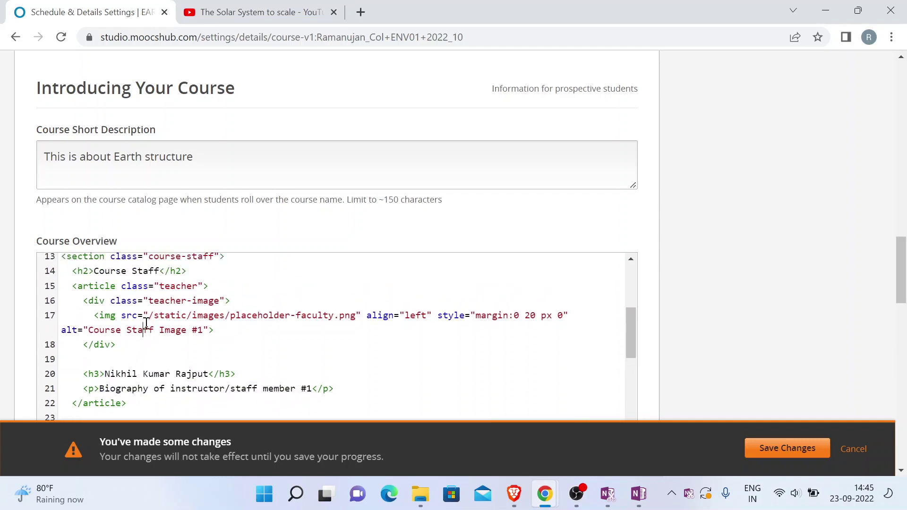
click(151, 315)
click(794, 449)
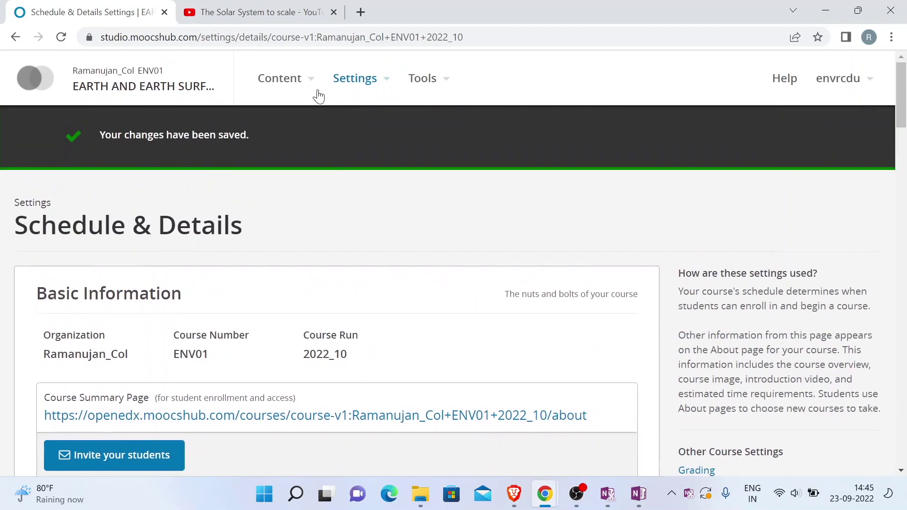
Copy RC.jpg's Studio URL from Files & Uploads and return to Schedule & Details
click(308, 83)
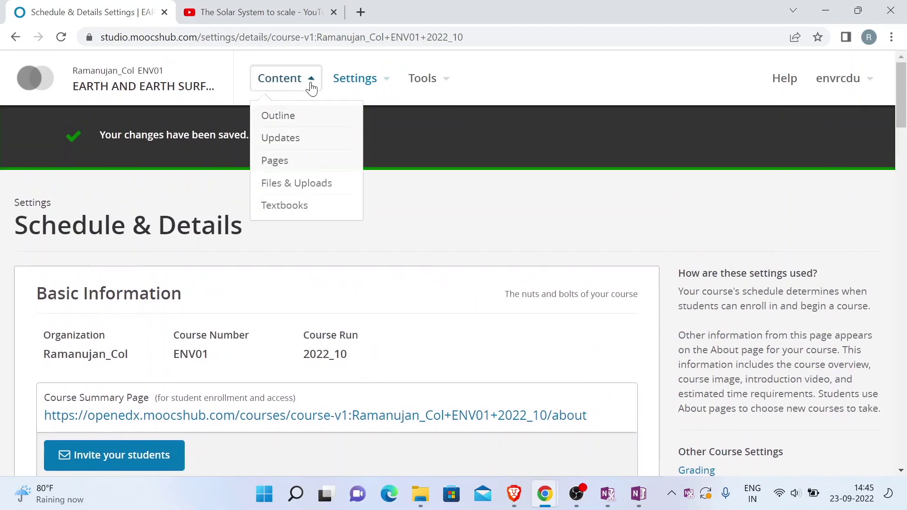
click(290, 184)
scroll(286, 184, down, 3)
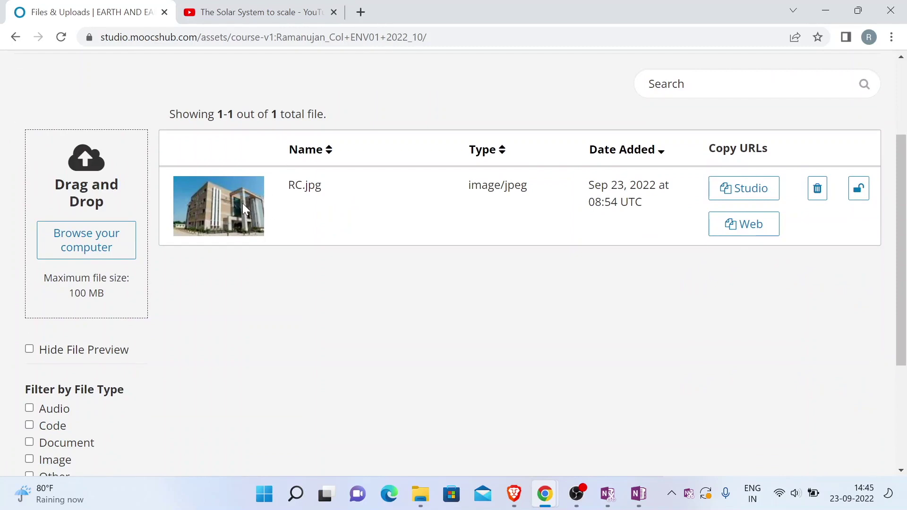
click(744, 190)
scroll(743, 203, up, 3)
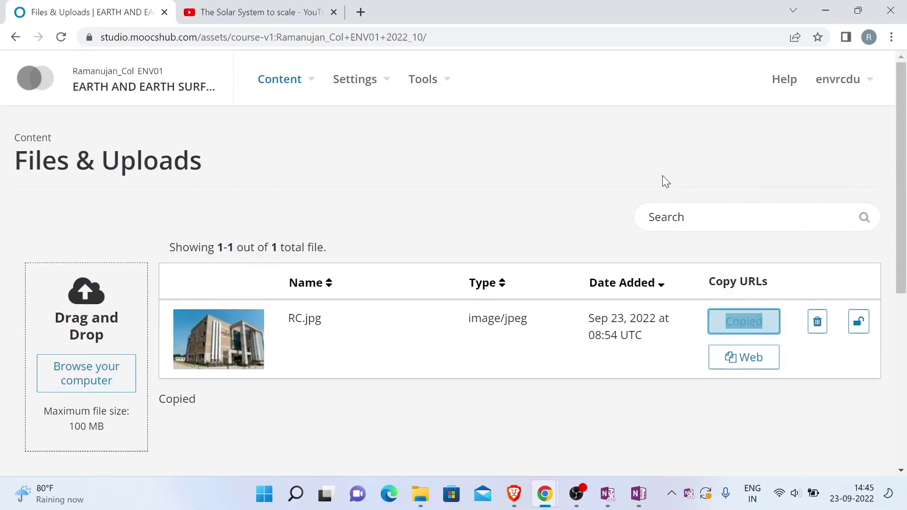
click(364, 87)
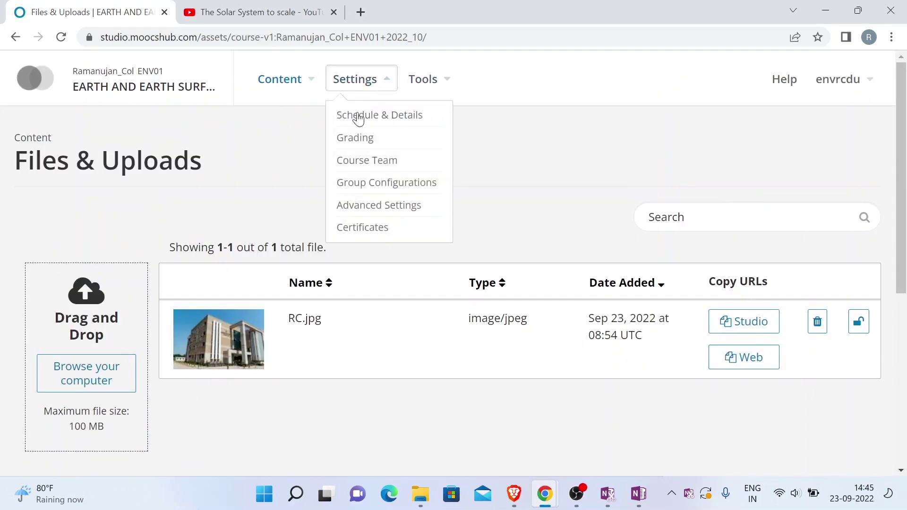
click(358, 116)
scroll(359, 118, down, 15)
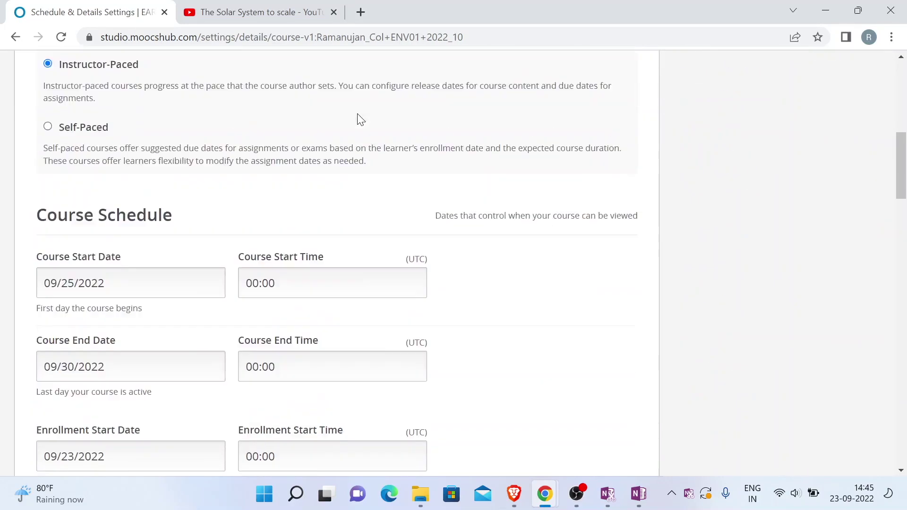
Replace the placeholder faculty image path on line 17 with the pasted /static/RC.jpg path
scroll(361, 119, down, 12)
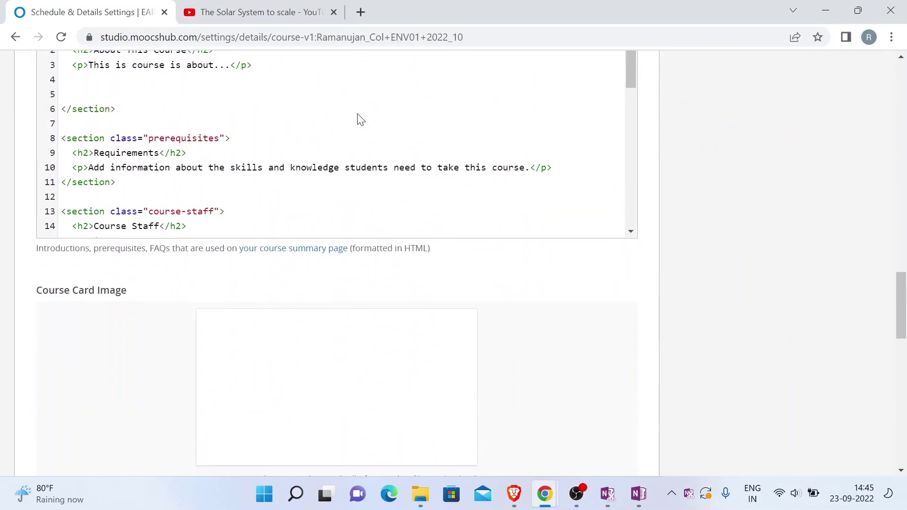
scroll(314, 154, down, 3)
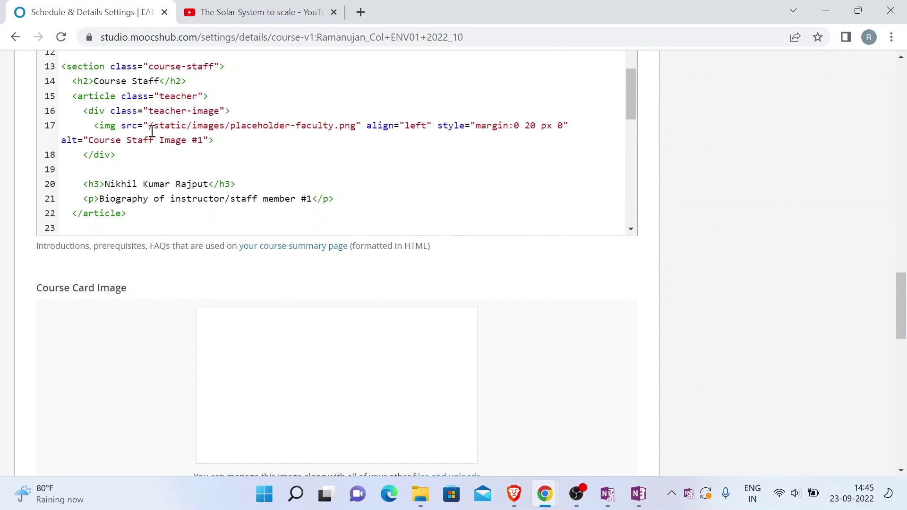
double_click(152, 132)
key(shift+Right)
key(shift+Right)
key(shift+Right)
key(shift+Right)
key(shift+Right)
key(shift+Right)
key(shift+Right)
key(shift+Right)
key(shift+Right)
key(shift+Right)
key(shift+Right)
key(shift+Right)
key(shift+Right)
key(shift+Right)
key(shift+Right)
key(shift+Right)
key(shift+Right)
key(shift+Right)
key(shift+Right)
key(shift+Right)
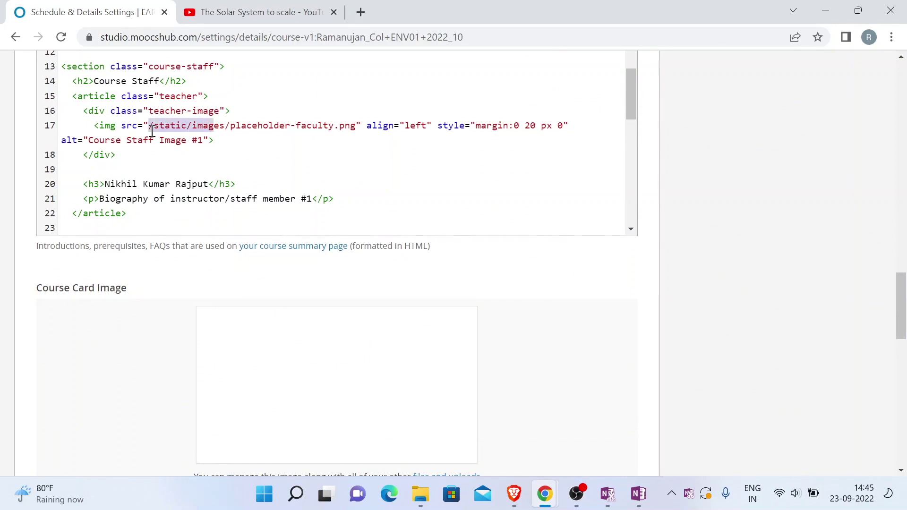
key(shift+Right)
key(shift+Right)
key(shift+Right)
key(shift+Right)
key(shift+Right)
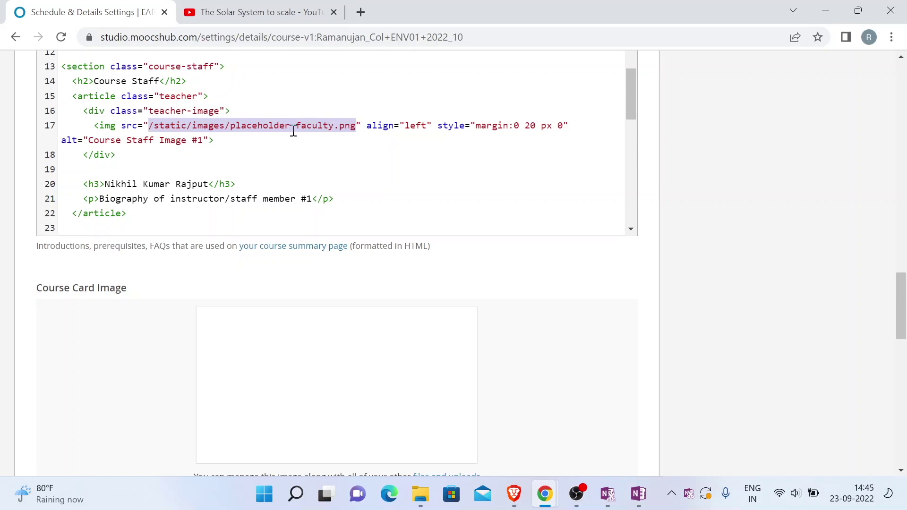
key(BackSpace)
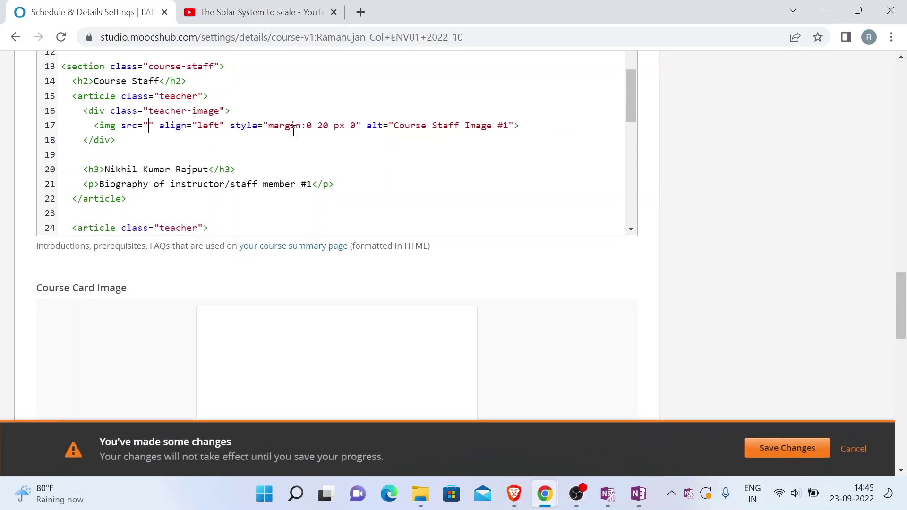
key(ctrl+v)
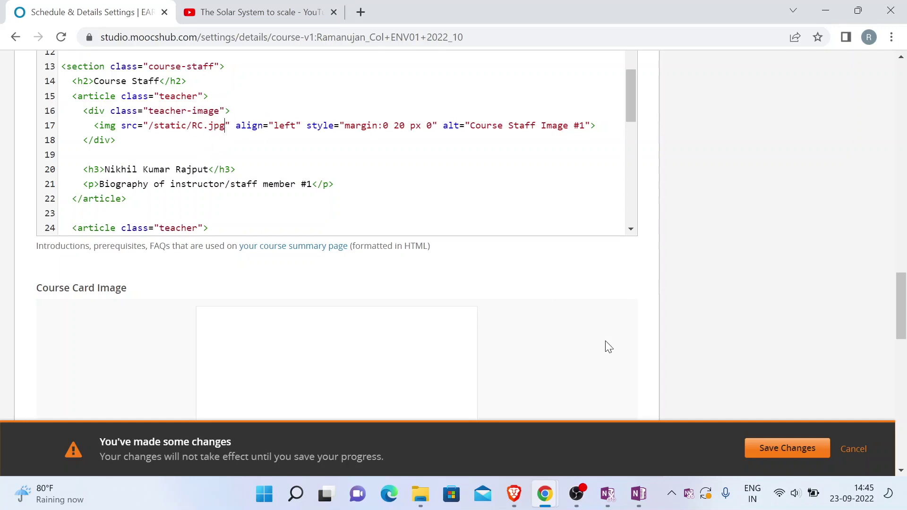
scroll(335, 157, down, 5)
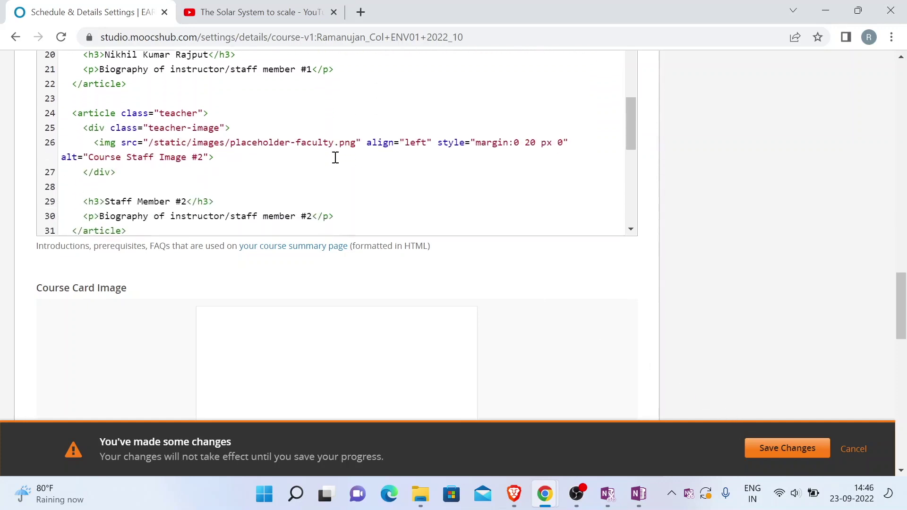
Select the Frequently Asked Questions code from line 34 down toward the end of the overview
scroll(335, 157, down, 2)
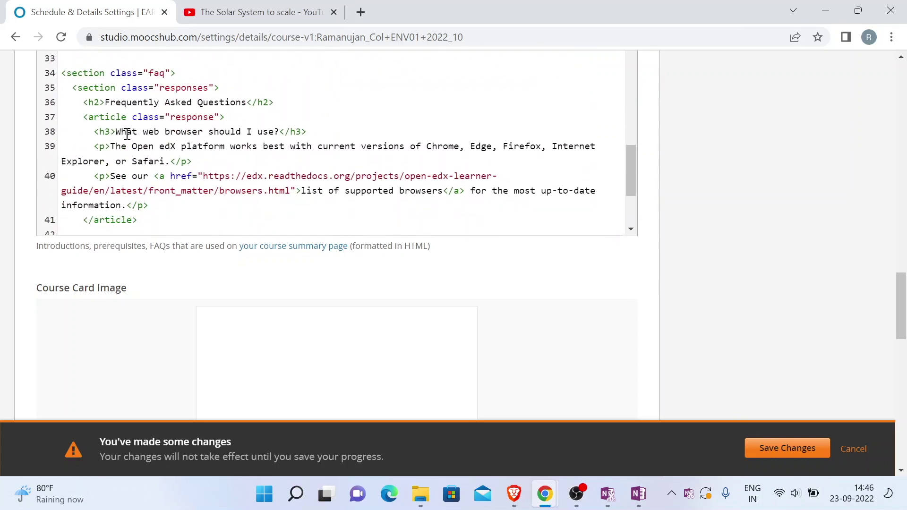
drag(116, 132, 270, 135)
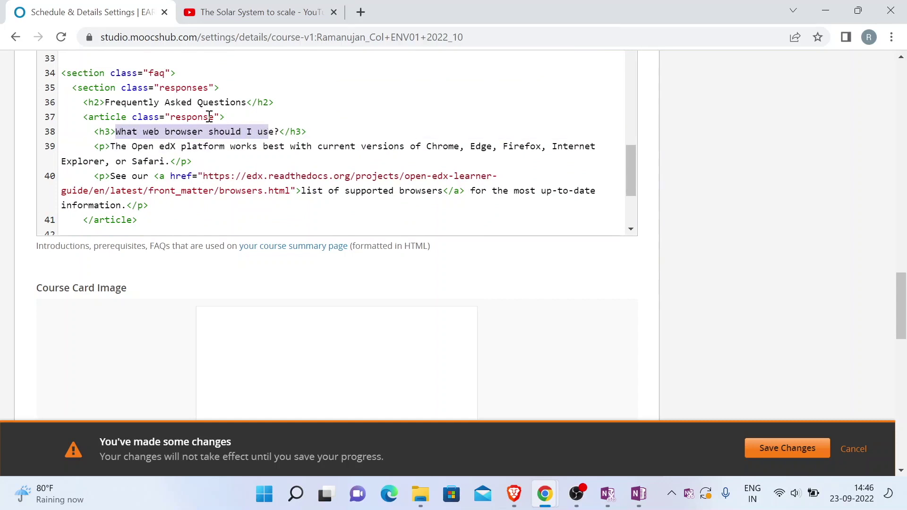
drag(63, 75, 185, 207)
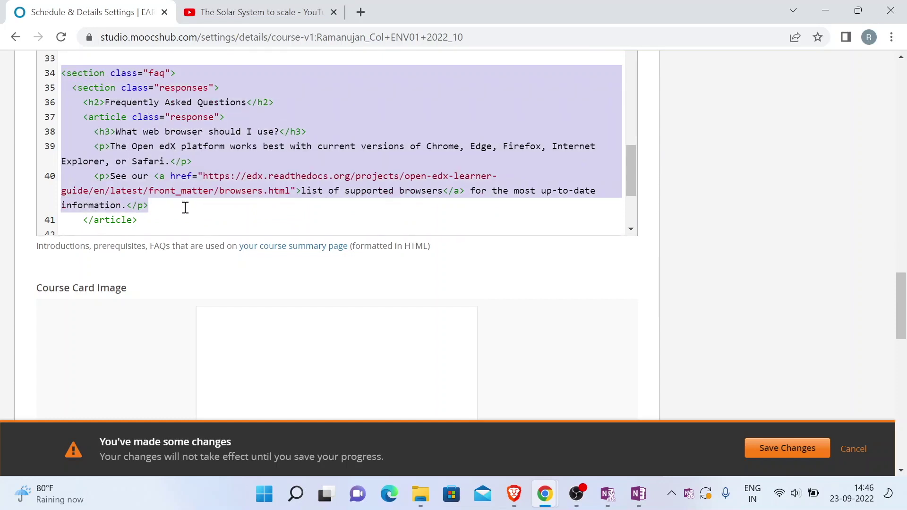
click(96, 76)
scroll(161, 136, down, 1)
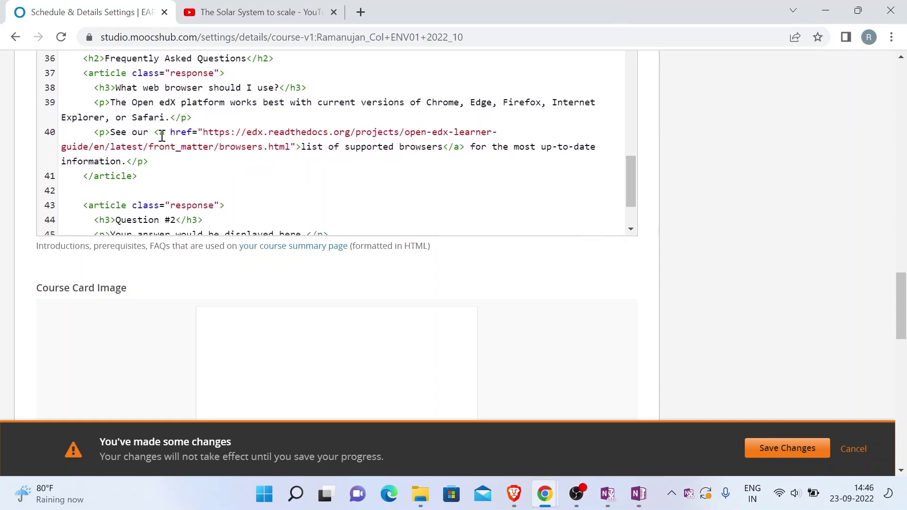
scroll(161, 136, down, 2)
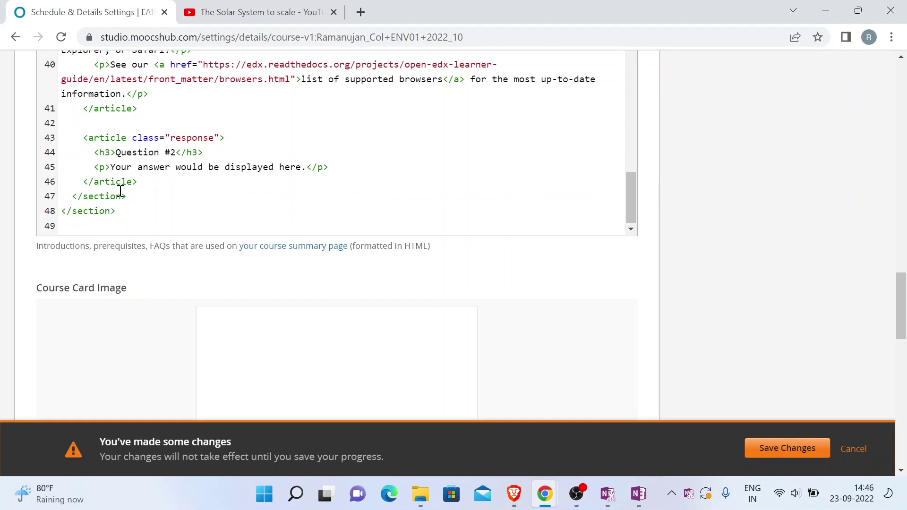
scroll(130, 195, up, 3)
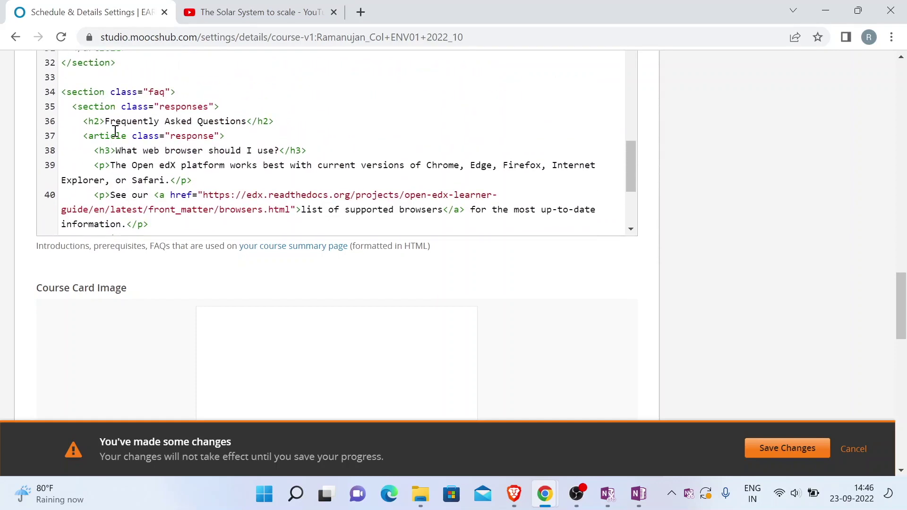
scroll(115, 131, down, 3)
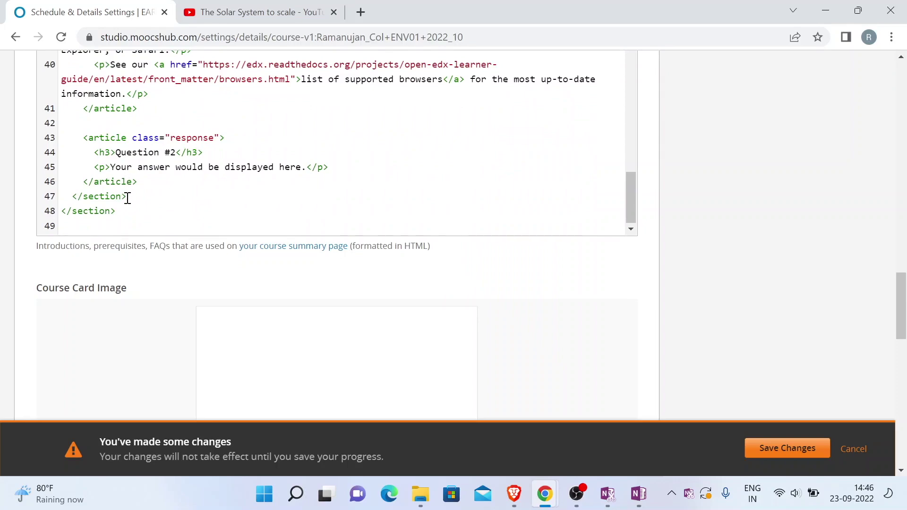
drag(127, 197, 57, 193)
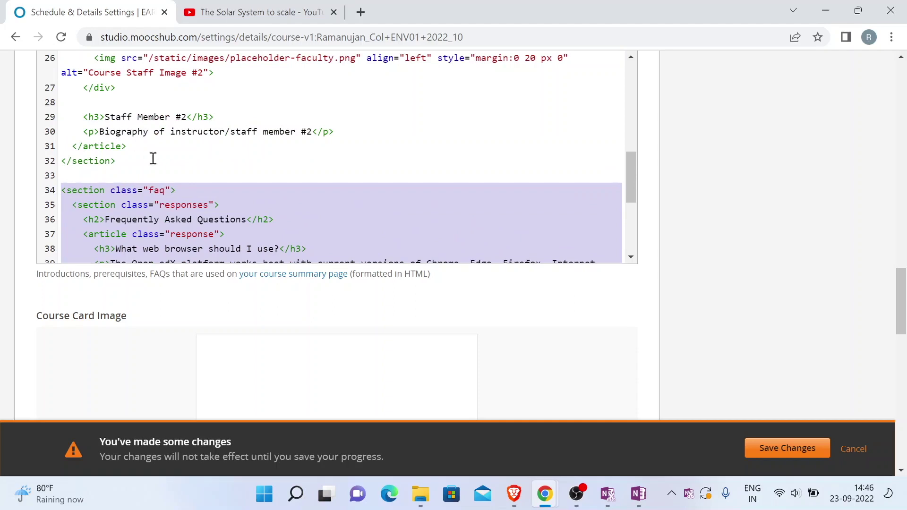
scroll(171, 192, down, 1)
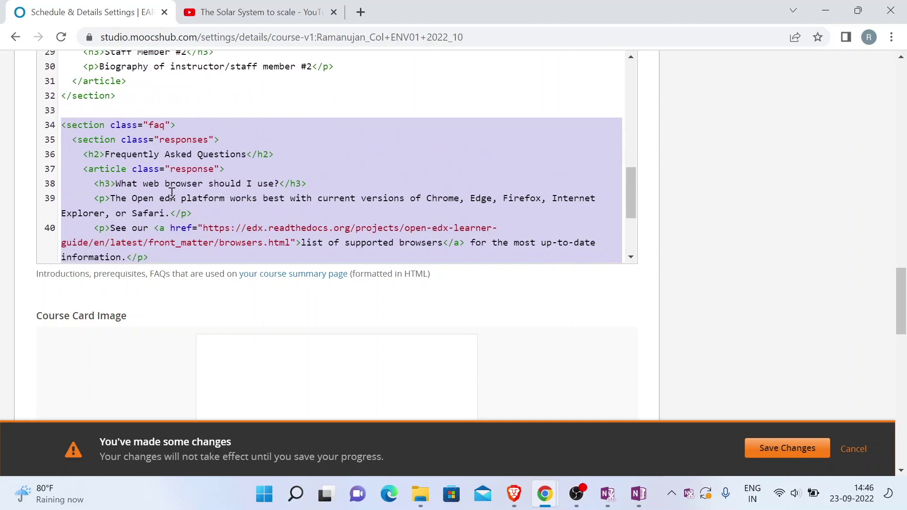